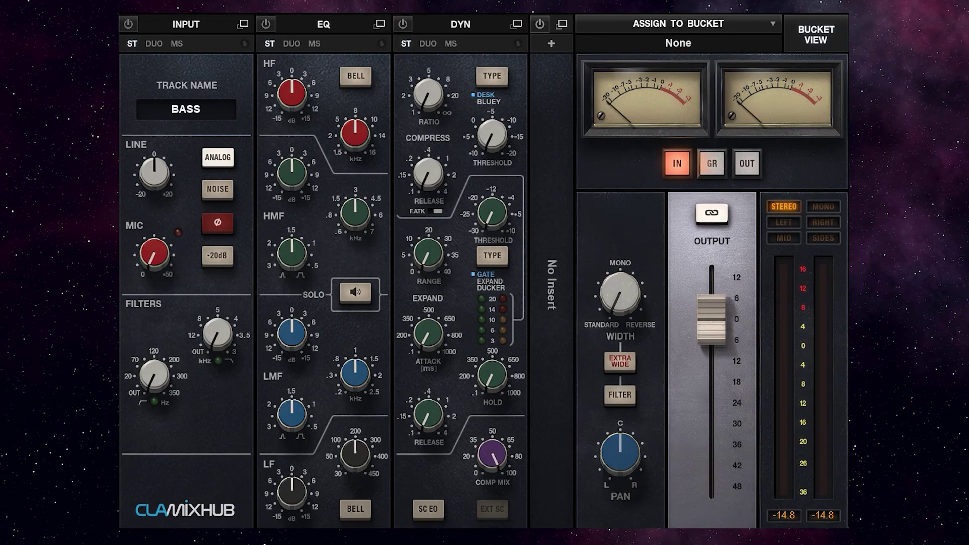
# - Assign the BASS, Keys, Guitar and Drums channels to bucket 1 in the bucket view
pyautogui.click(818, 38)
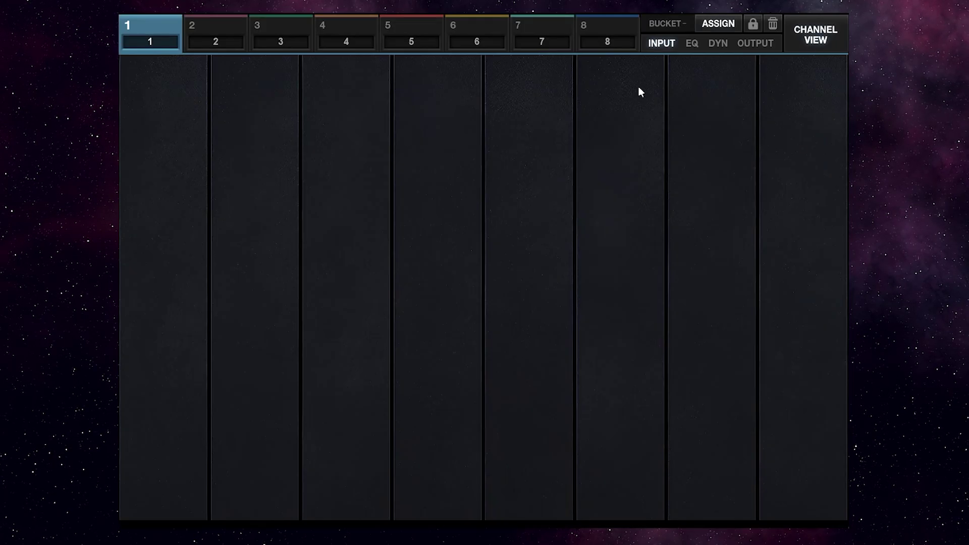
pyautogui.click(713, 26)
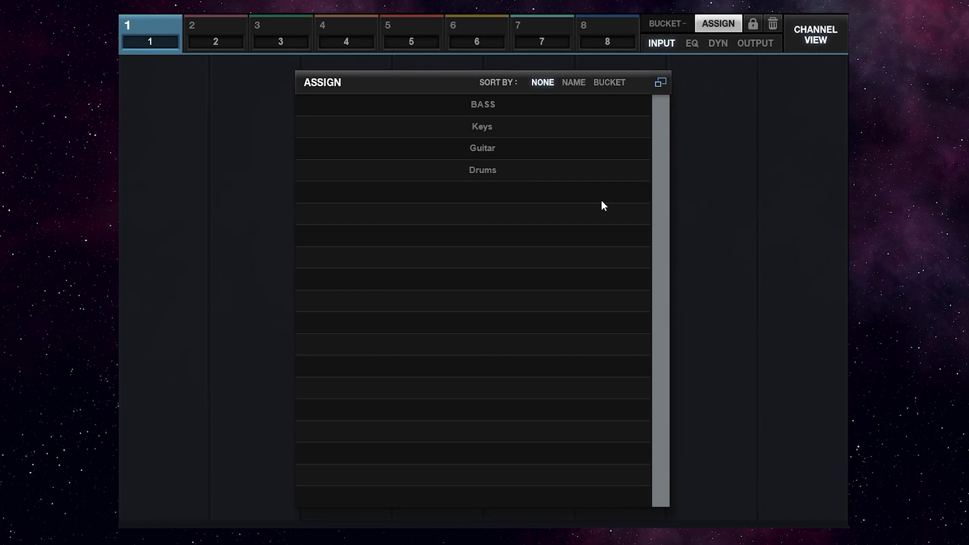
pyautogui.click(488, 105)
pyautogui.click(485, 129)
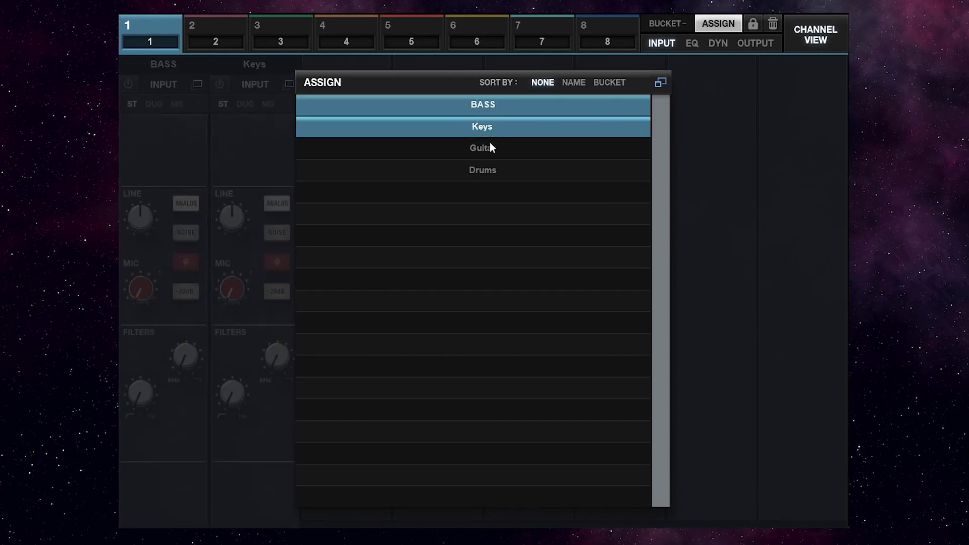
pyautogui.click(490, 146)
pyautogui.click(497, 170)
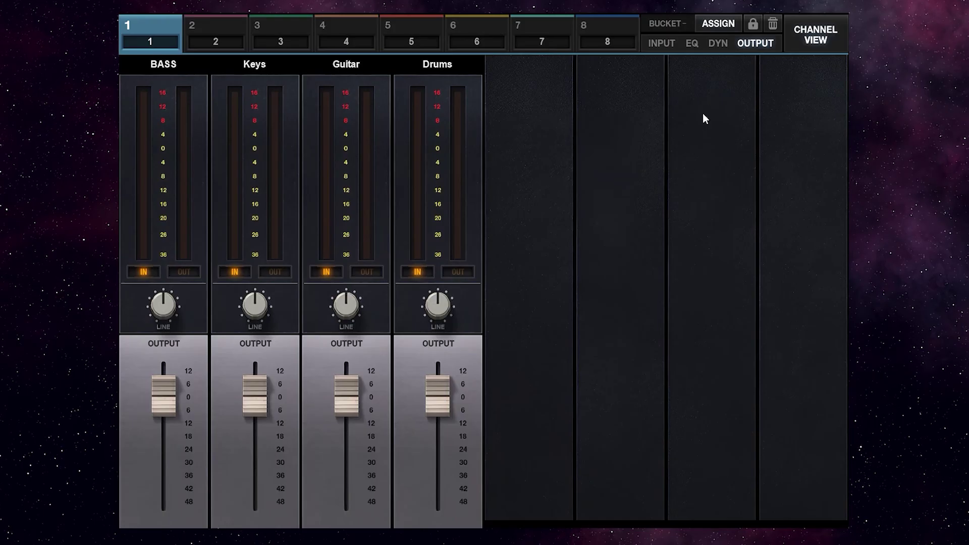
# - Lower the Guitar output fader slightly and set the Drums output fader to about -2.4
pyautogui.click(667, 44)
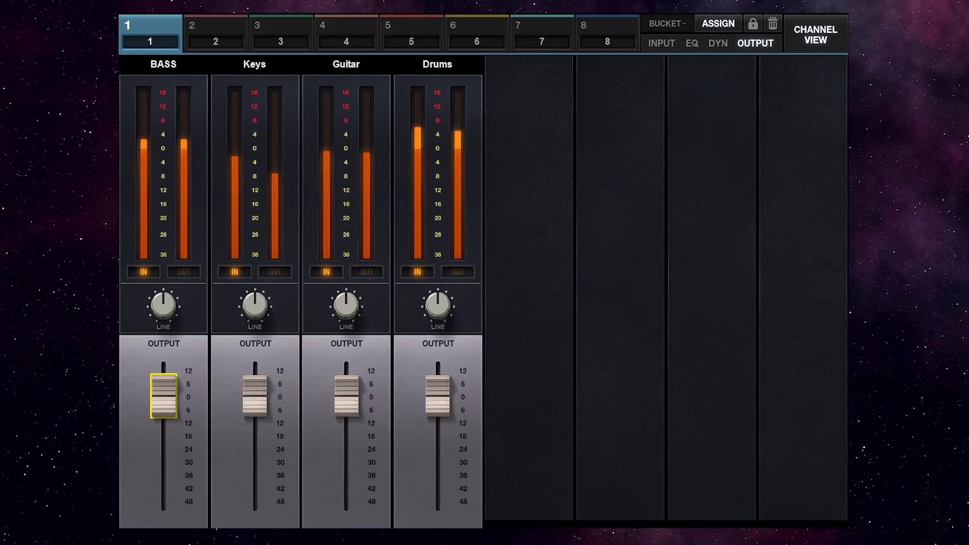
pyautogui.moveTo(438, 396); pyautogui.dragTo(437, 398)
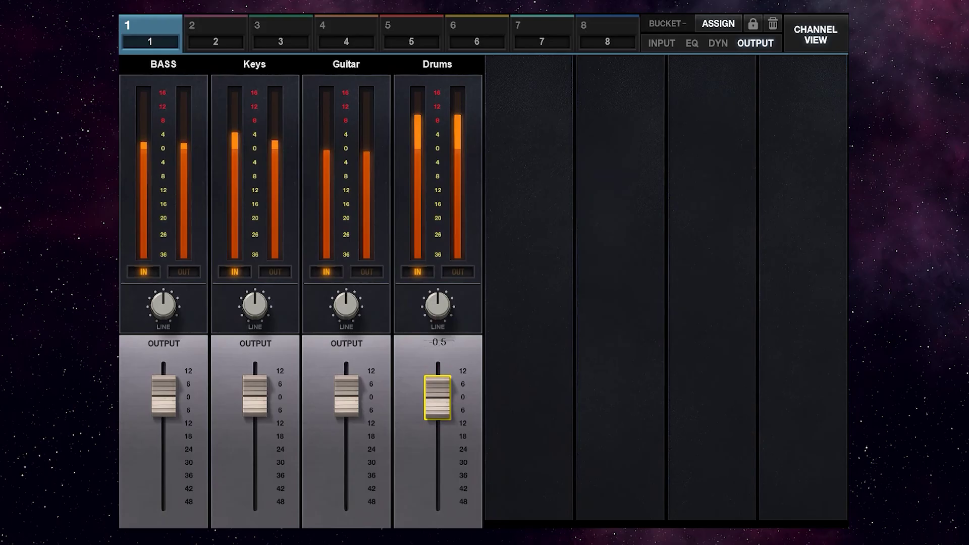
pyautogui.moveTo(347, 396); pyautogui.dragTo(346, 400)
pyautogui.moveTo(438, 397); pyautogui.dragTo(438, 401)
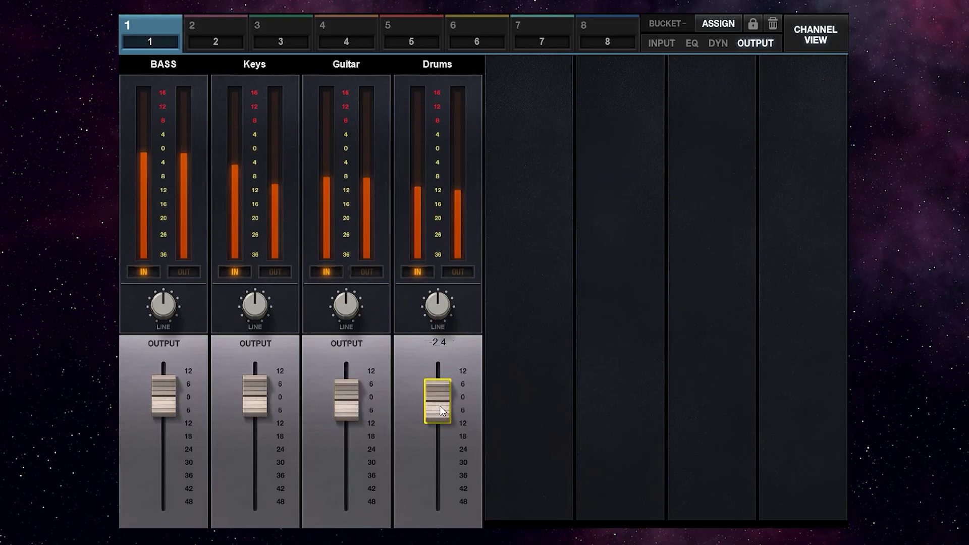
# - Lower the BASS and Guitar output faders a few dB and set the Keys output fader to about -0.9
pyautogui.moveTo(264, 404)
pyautogui.mouseDown()
pyautogui.moveTo(263, 395)
pyautogui.moveTo(264, 403)
pyautogui.mouseUp()
pyautogui.moveTo(164, 397); pyautogui.dragTo(163, 397)
pyautogui.moveTo(164, 397); pyautogui.dragTo(164, 389)
pyautogui.moveTo(255, 394); pyautogui.dragTo(277, 402)
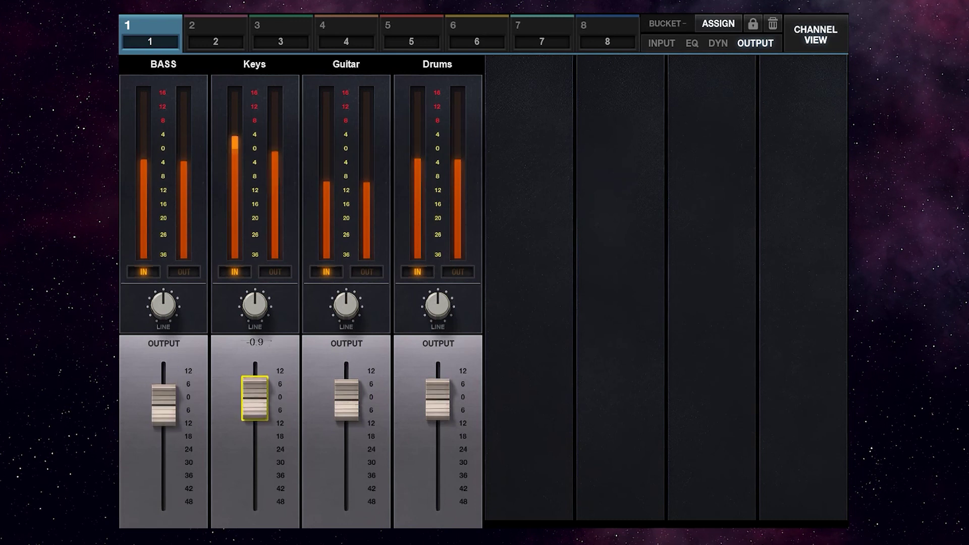
pyautogui.moveTo(346, 400); pyautogui.dragTo(349, 406)
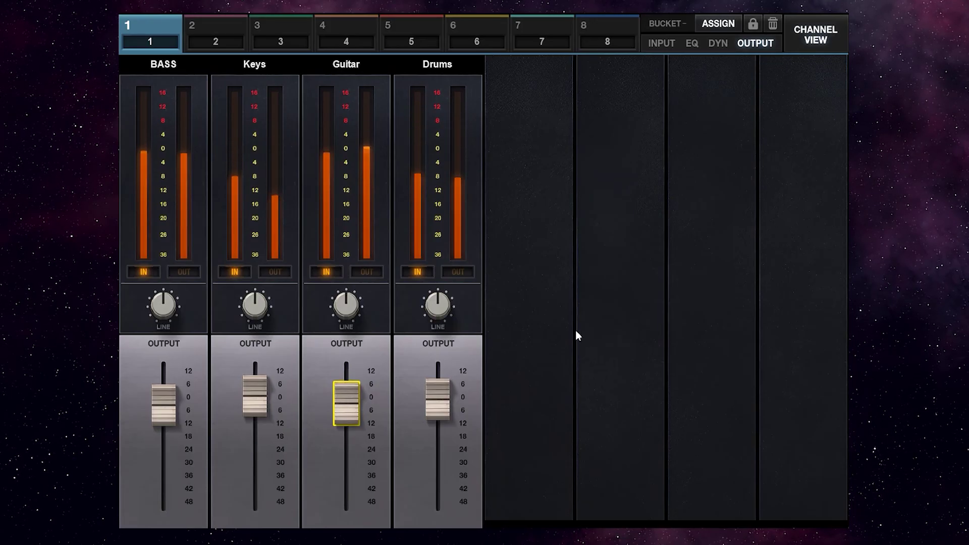
# - Set the input Line gain of the BASS and Keys channels to -2
pyautogui.click(661, 43)
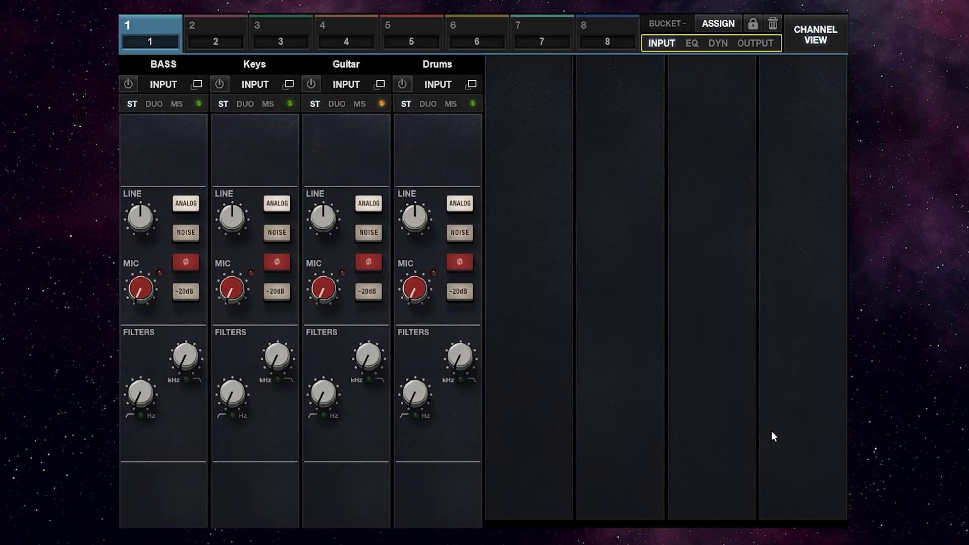
pyautogui.click(140, 218)
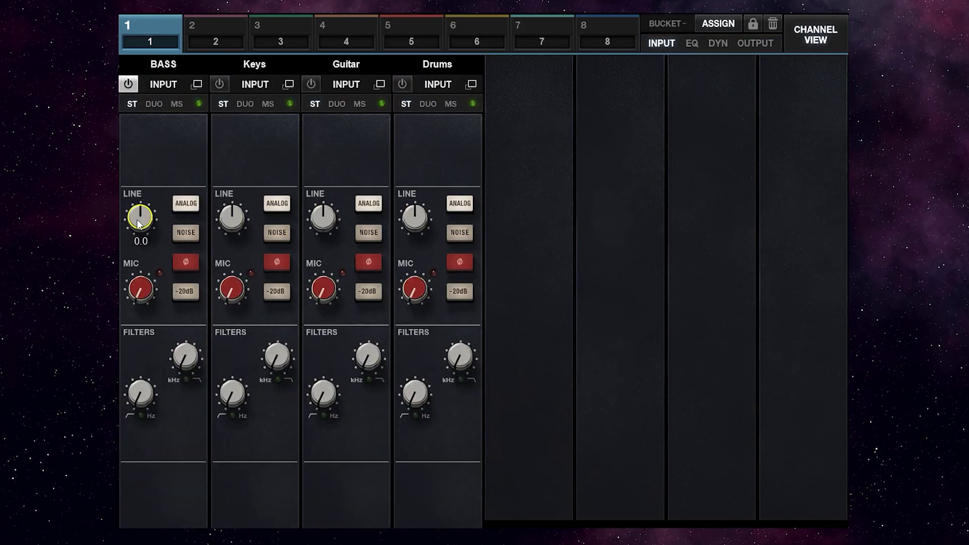
pyautogui.doubleClick(139, 223)
pyautogui.press('Return')
pyautogui.doubleClick(242, 224)
pyautogui.write('-2')
pyautogui.press('Return')
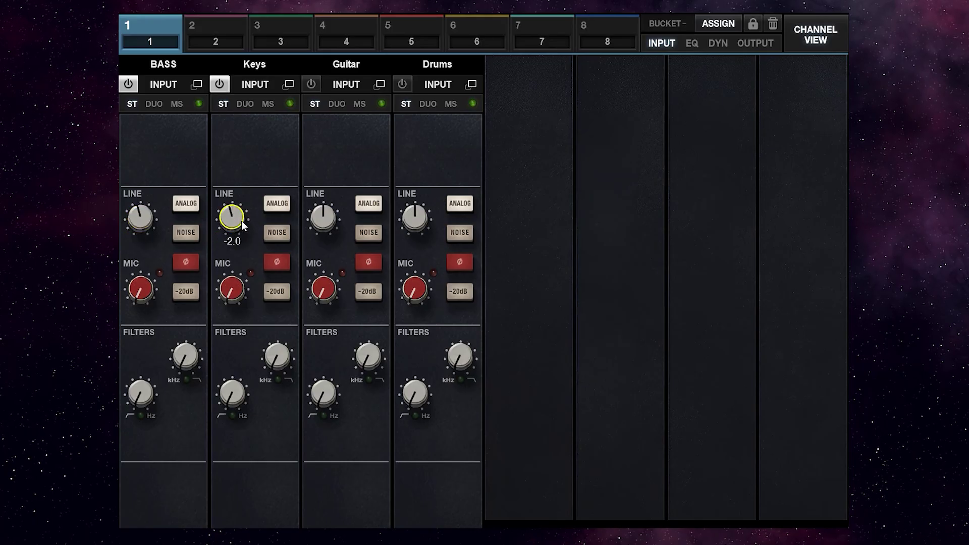
# - Set the input Line gain of the Guitar and Drums channels to -2
pyautogui.doubleClick(324, 222)
pyautogui.write('-1')
pyautogui.press('Return')
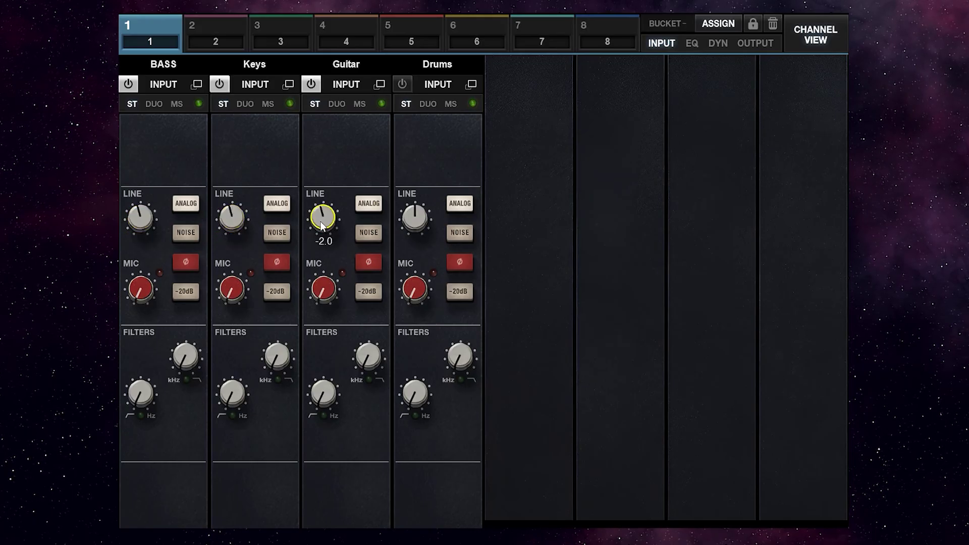
pyautogui.doubleClick(416, 227)
pyautogui.write('-2')
pyautogui.press('Return')
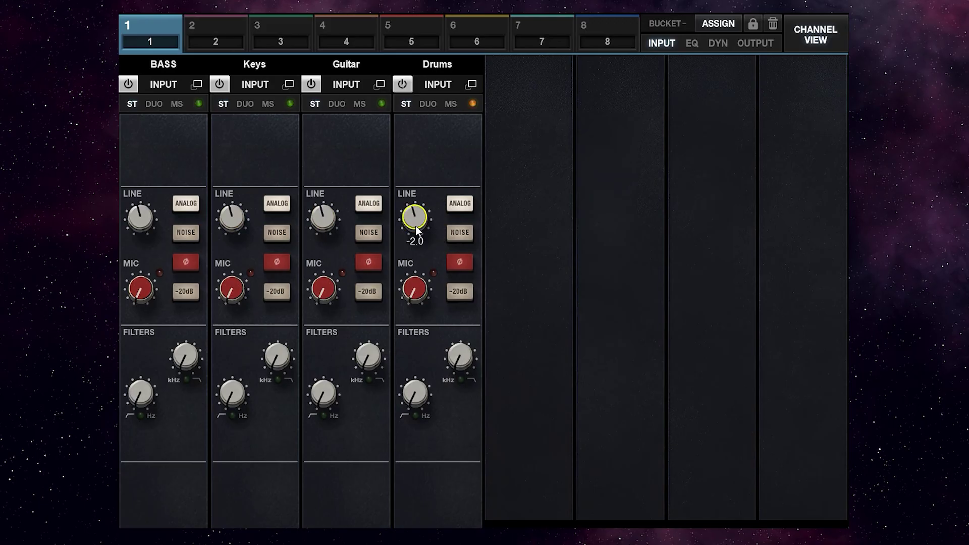
pyautogui.click(535, 261)
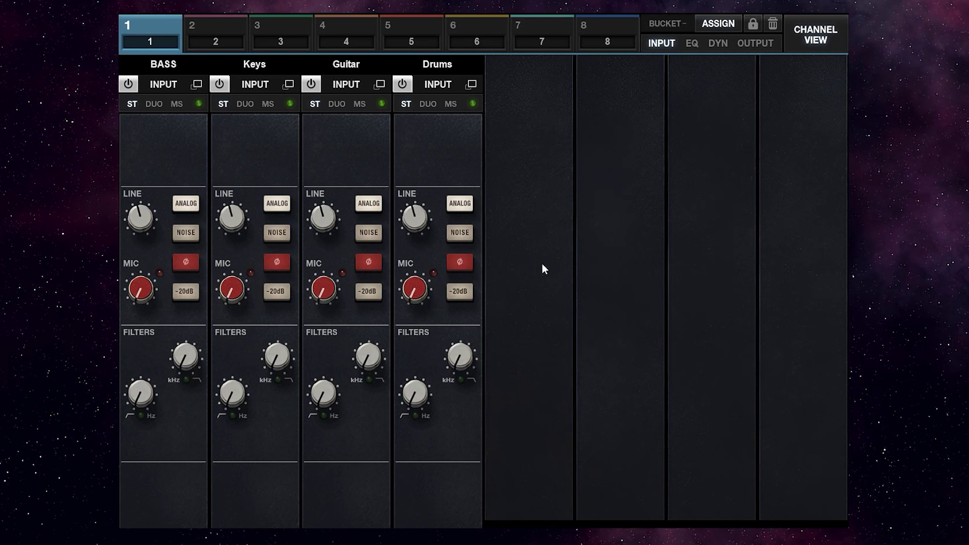
# - Set the BASS low-pass filter to 10 kHz and engage the Keys high-pass filter
pyautogui.moveTo(189, 356); pyautogui.dragTo(189, 344)
pyautogui.doubleClick(189, 358)
pyautogui.write('10')
pyautogui.press('Return')
pyautogui.click(256, 440)
pyautogui.doubleClick(240, 391)
pyautogui.press('Return')
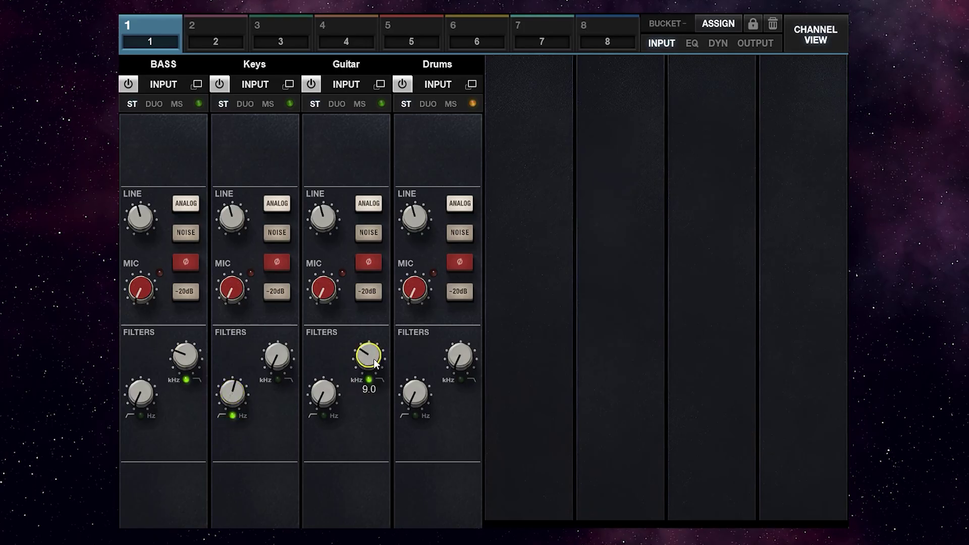
# - Set the Guitar channel's low-pass filter to 8.5 kHz
pyautogui.doubleClick(374, 359)
pyautogui.write('8')
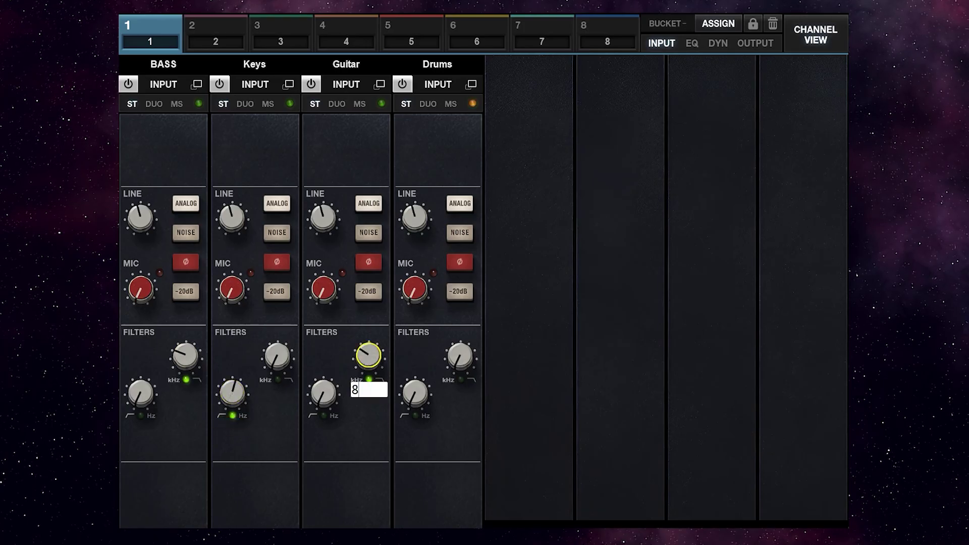
pyautogui.write('.5')
pyautogui.press('Return')
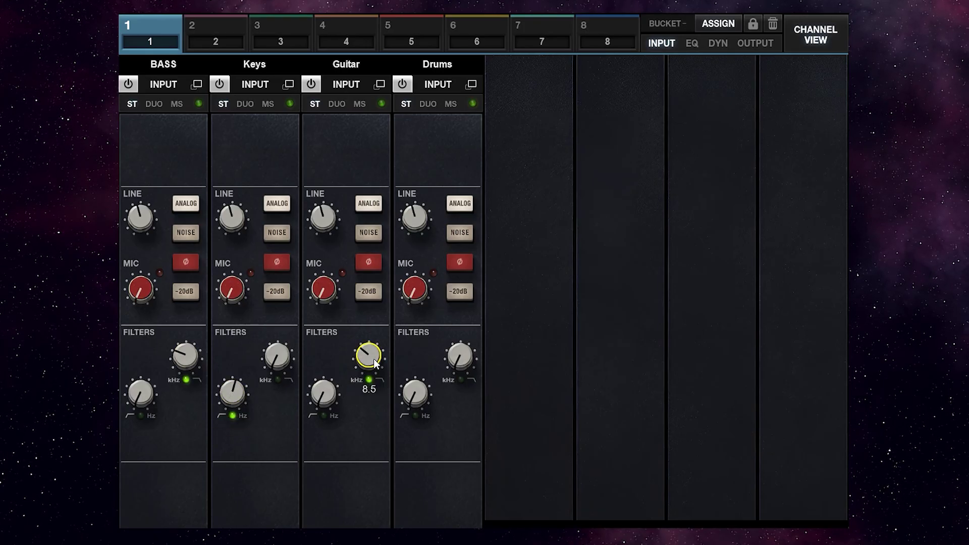
pyautogui.click(379, 440)
# - Engage the high-pass filters on the Guitar and Drums channels and adjust the Drums low-pass filter
pyautogui.doubleClick(331, 396)
pyautogui.write('250')
pyautogui.press('Return')
pyautogui.doubleClick(330, 394)
pyautogui.write('200')
pyautogui.press('Return')
pyautogui.moveTo(417, 394); pyautogui.dragTo(417, 386)
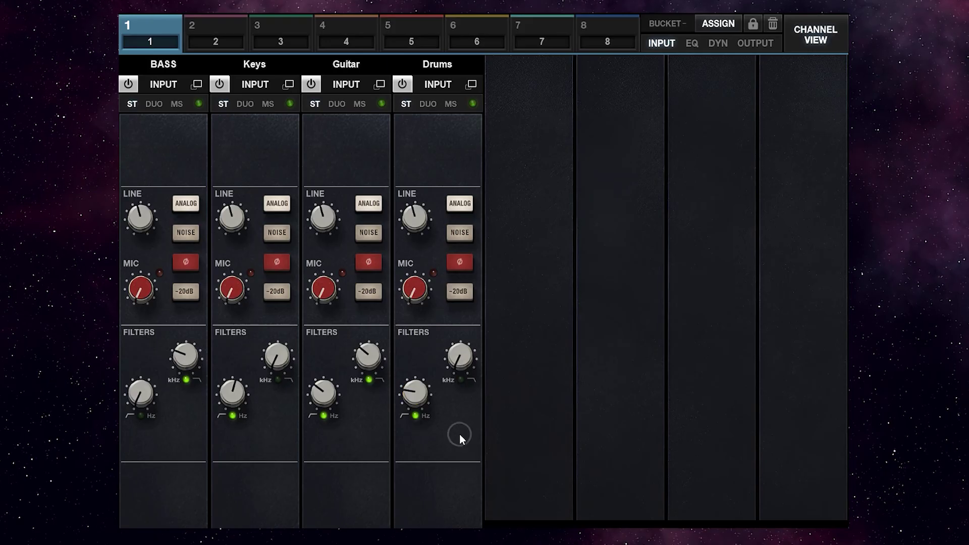
pyautogui.moveTo(460, 356); pyautogui.dragTo(460, 363)
# - In the EQ section, boost the BASS channel's HF band at a lowered frequency and boost its HMF band
pyautogui.click(691, 43)
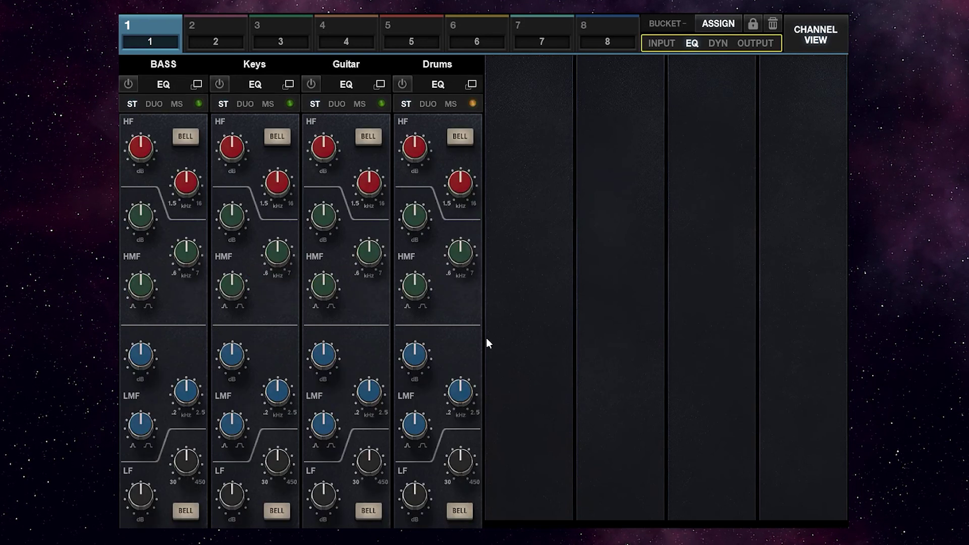
pyautogui.moveTo(140, 152); pyautogui.dragTo(140, 119)
pyautogui.click(186, 137)
pyautogui.moveTo(186, 182); pyautogui.dragTo(186, 202)
# - Cut the BASS channel's LMF band by about 3 dB, lowering its frequency and Q
pyautogui.moveTo(187, 391); pyautogui.dragTo(187, 402)
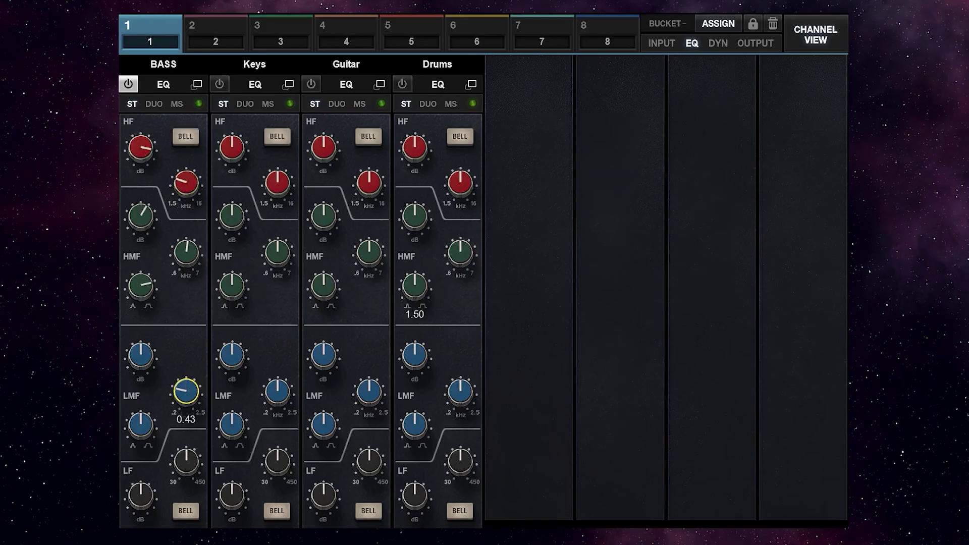
pyautogui.moveTo(140, 428); pyautogui.dragTo(141, 440)
pyautogui.moveTo(140, 356); pyautogui.dragTo(140, 328)
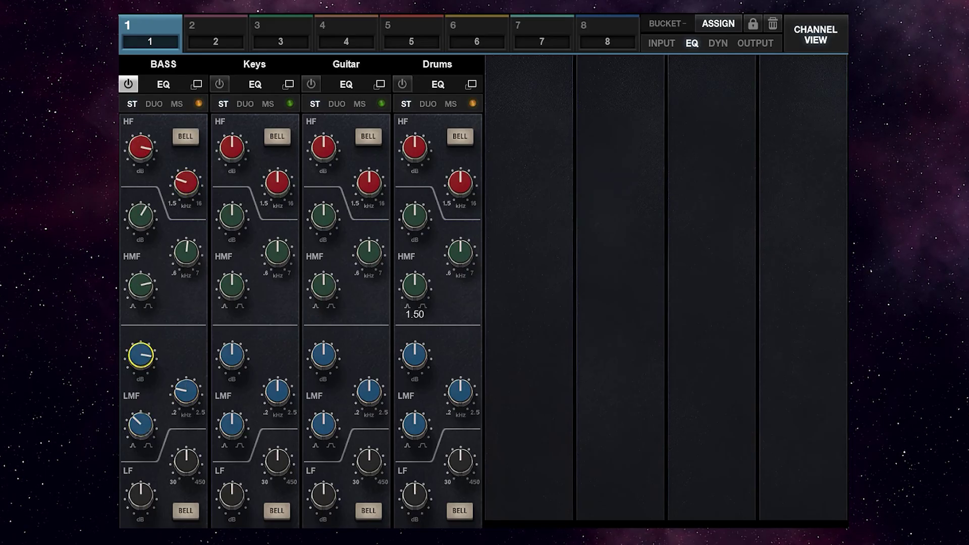
pyautogui.moveTo(187, 391); pyautogui.dragTo(186, 397)
pyautogui.moveTo(191, 387); pyautogui.dragTo(190, 391)
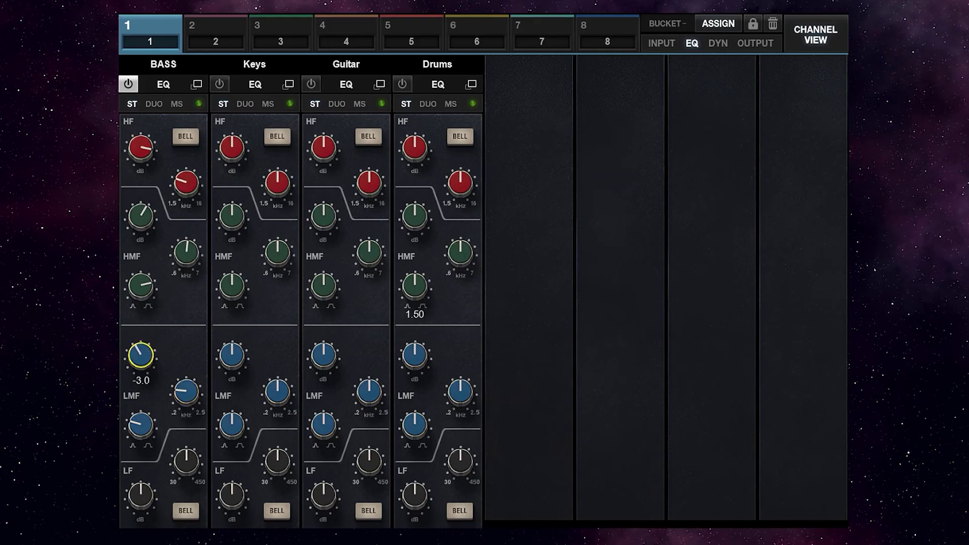
pyautogui.moveTo(186, 391)
pyautogui.mouseDown()
pyautogui.moveTo(187, 376)
pyautogui.moveTo(187, 394)
pyautogui.mouseUp()
# - Switch the BASS channel's LF band to bell, tune it to about 100 Hz and cut it by about 2.4 dB
pyautogui.click(191, 464)
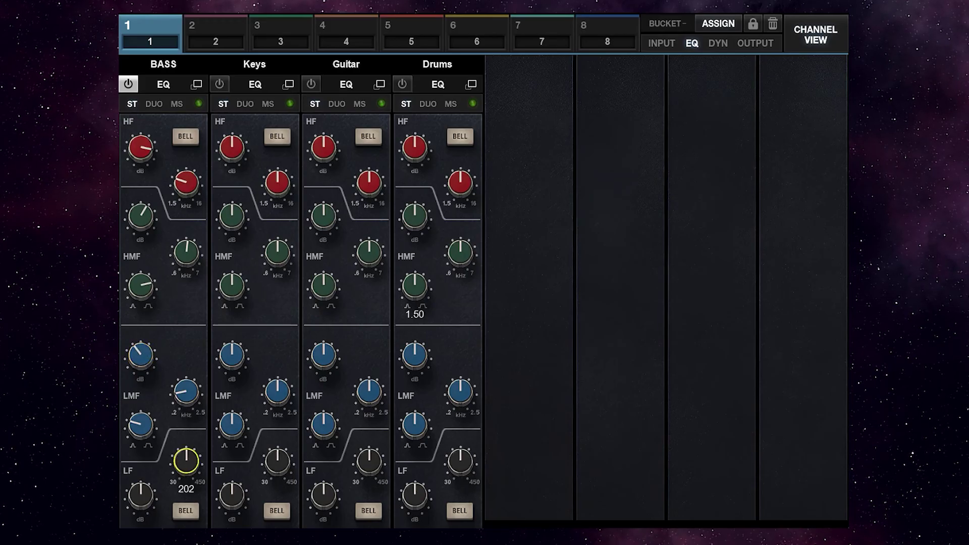
pyautogui.moveTo(190, 463)
pyautogui.mouseDown()
pyautogui.moveTo(186, 479)
pyautogui.moveTo(186, 461)
pyautogui.mouseUp()
pyautogui.click(187, 511)
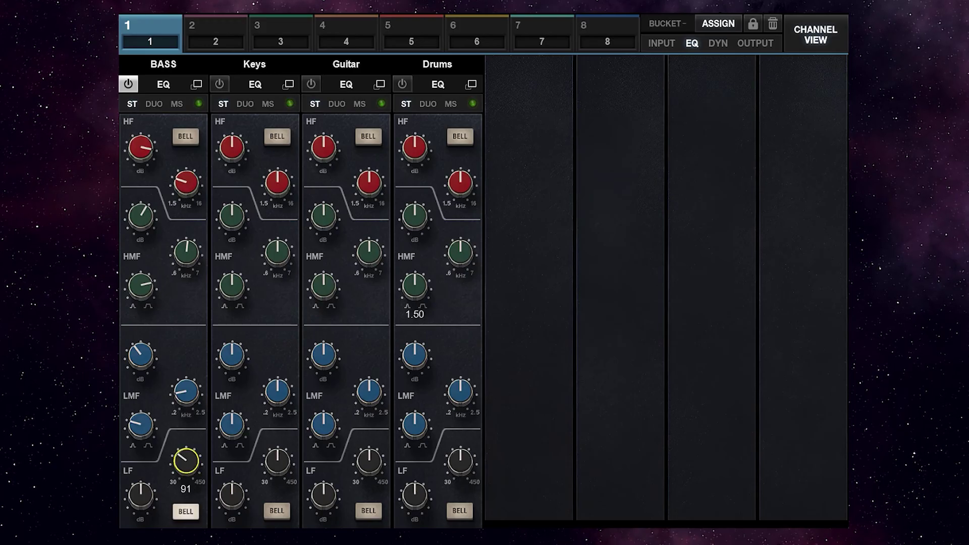
pyautogui.moveTo(140, 496); pyautogui.dragTo(140, 502)
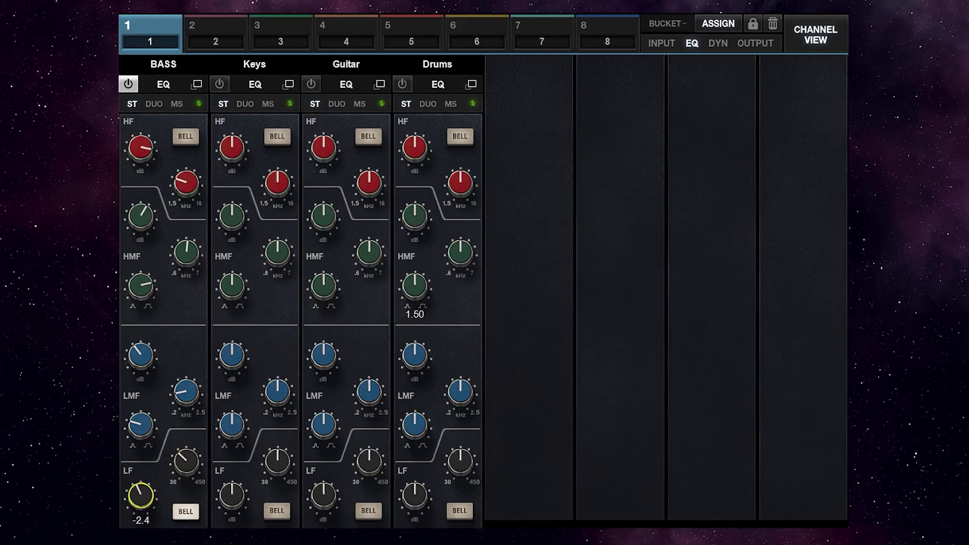
# - Enable the Keys EQ, lower its HF frequency and boost the HF band slightly
pyautogui.click(220, 84)
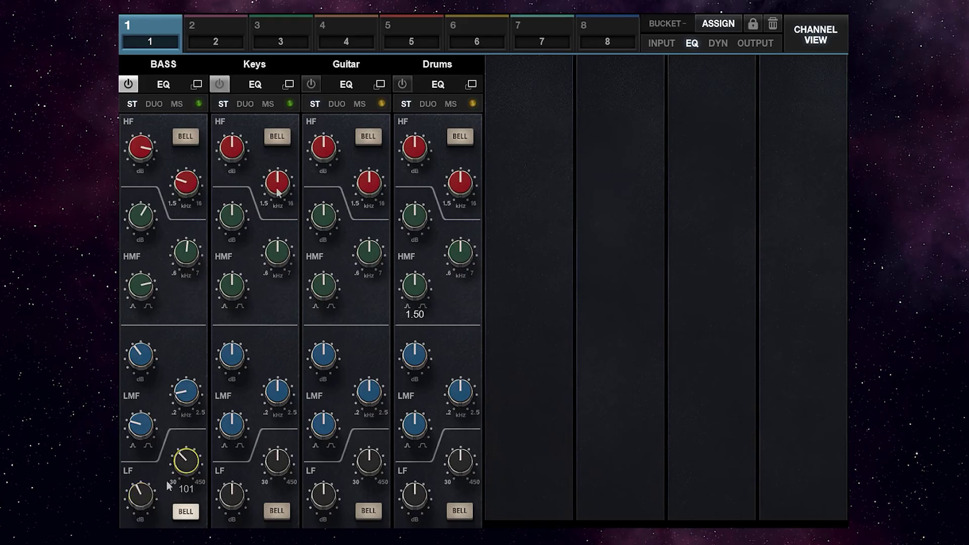
pyautogui.moveTo(277, 182); pyautogui.dragTo(276, 190)
pyautogui.moveTo(231, 147)
pyautogui.mouseDown()
pyautogui.moveTo(232, 133)
pyautogui.moveTo(232, 158)
pyautogui.moveTo(232, 143)
pyautogui.mouseUp()
pyautogui.click(275, 183)
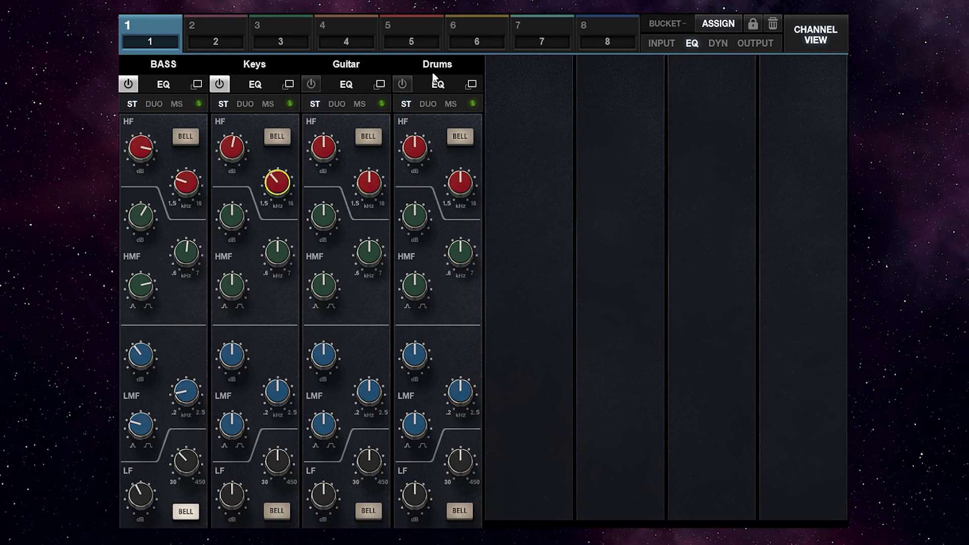
# - Set the Keys output fader to about -1.2 and return to the EQ section
pyautogui.click(756, 43)
pyautogui.click(255, 401)
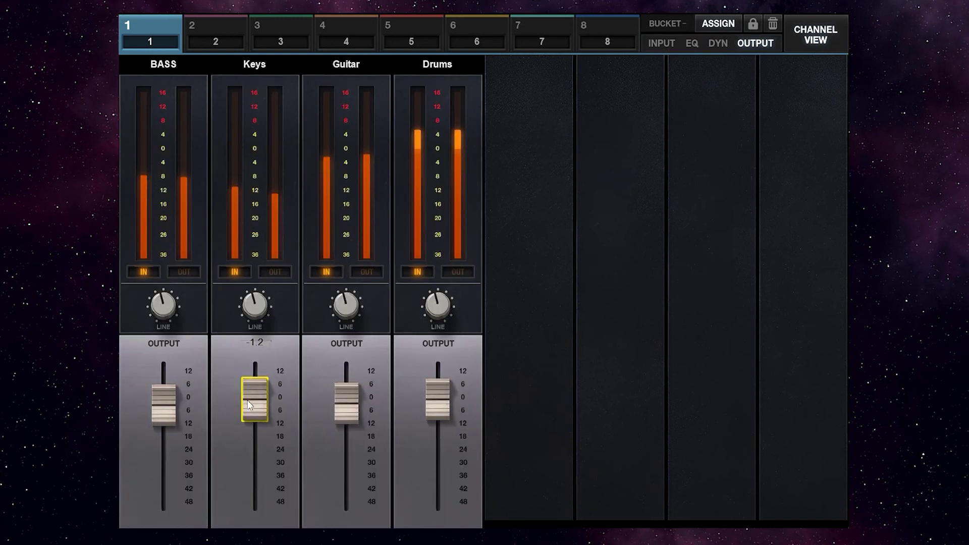
pyautogui.click(692, 44)
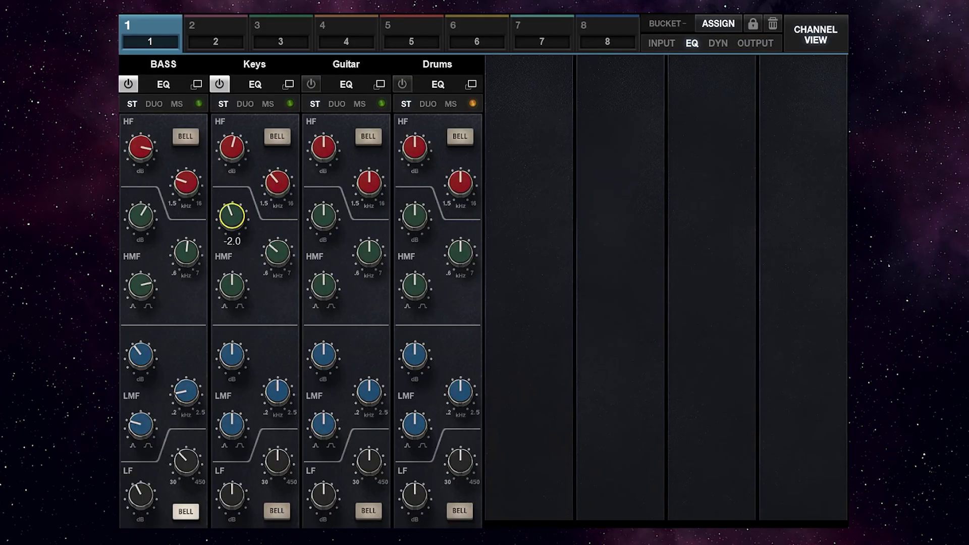
# - Cut the Keys channel's HMF band by about 2 dB and its LMF and LF bands slightly, with the LF band in bell mode
pyautogui.moveTo(235, 281); pyautogui.dragTo(236, 295)
pyautogui.click(236, 222)
pyautogui.moveTo(285, 258); pyautogui.dragTo(285, 261)
pyautogui.moveTo(232, 285); pyautogui.dragTo(232, 284)
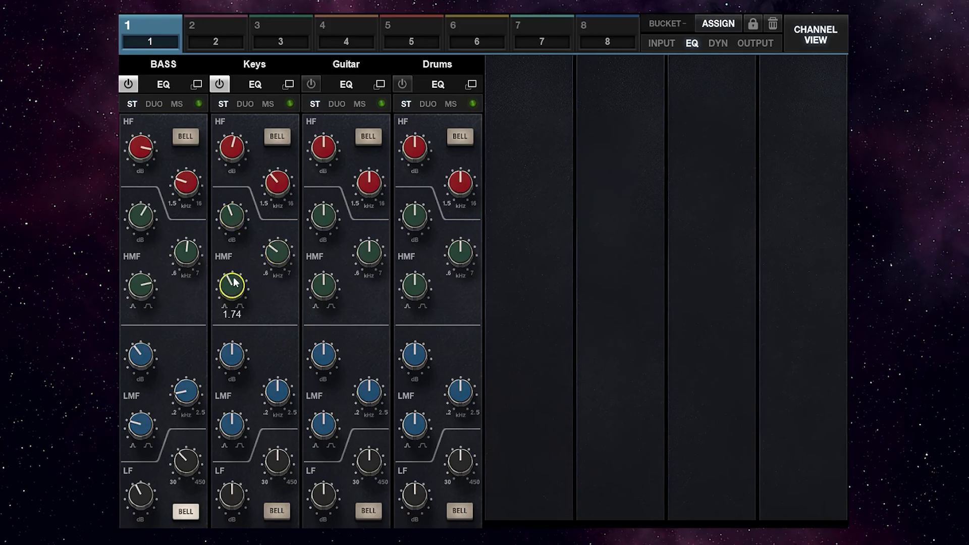
pyautogui.click(232, 356)
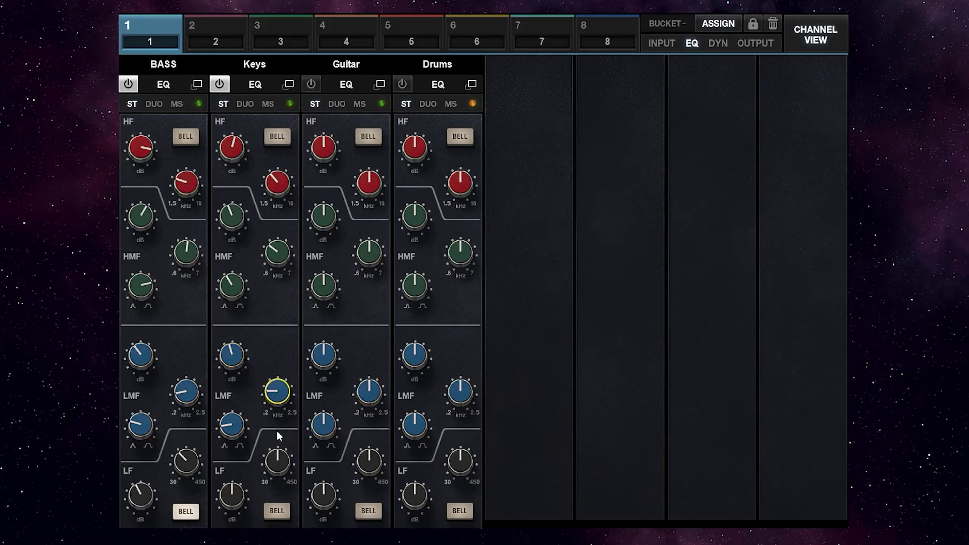
pyautogui.moveTo(284, 458); pyautogui.dragTo(283, 469)
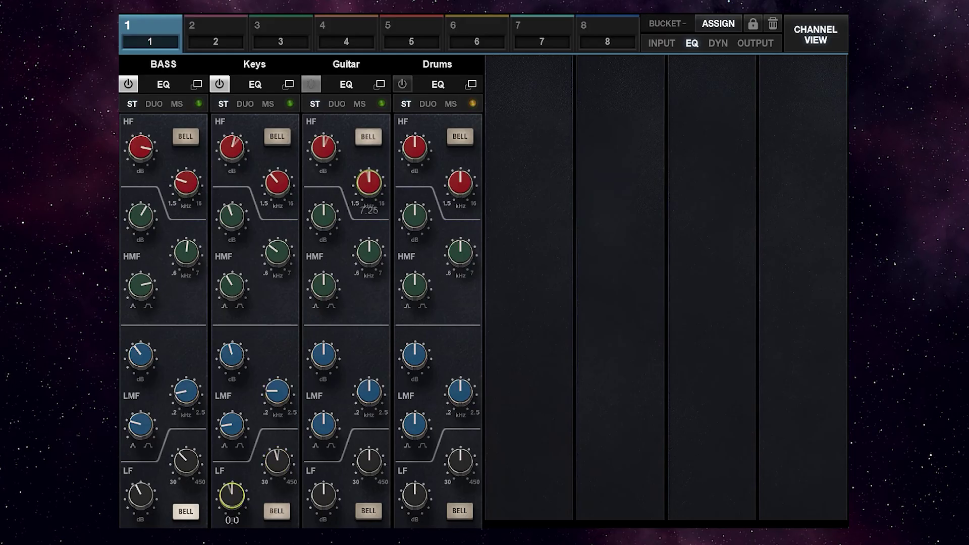
# - Boost the Guitar channel's HF band by about 2.6 dB in bell mode and cut its HMF band by about 7 dB
pyautogui.moveTo(369, 182); pyautogui.dragTo(369, 184)
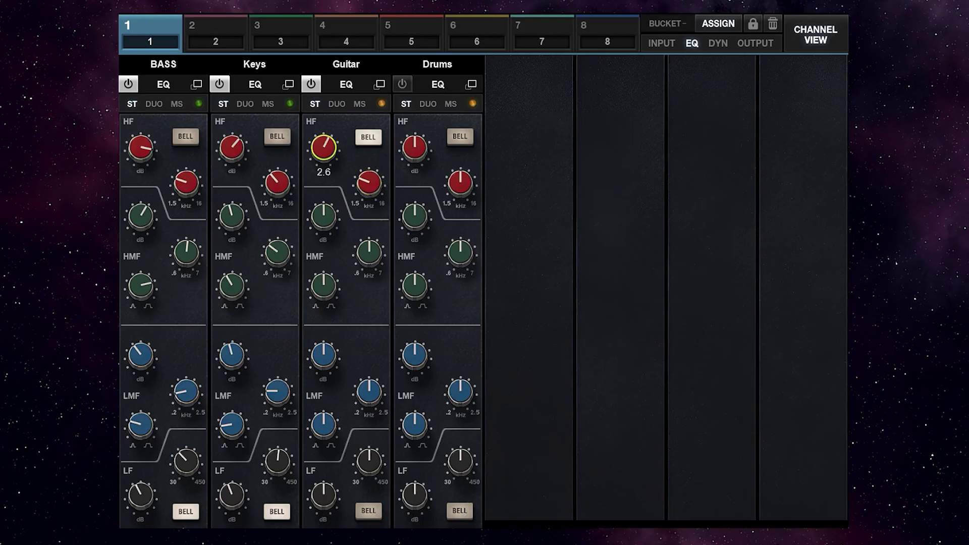
pyautogui.moveTo(363, 260); pyautogui.dragTo(333, 295)
pyautogui.moveTo(331, 224); pyautogui.dragTo(324, 236)
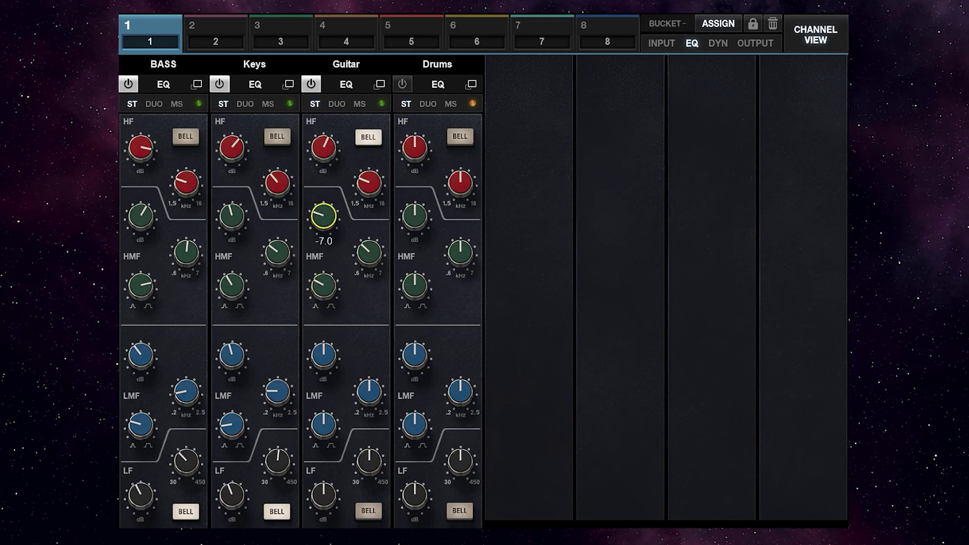
# - Bypass and re-enable the Guitar channel's EQ to compare its effect
pyautogui.click(308, 84)
pyautogui.click(313, 87)
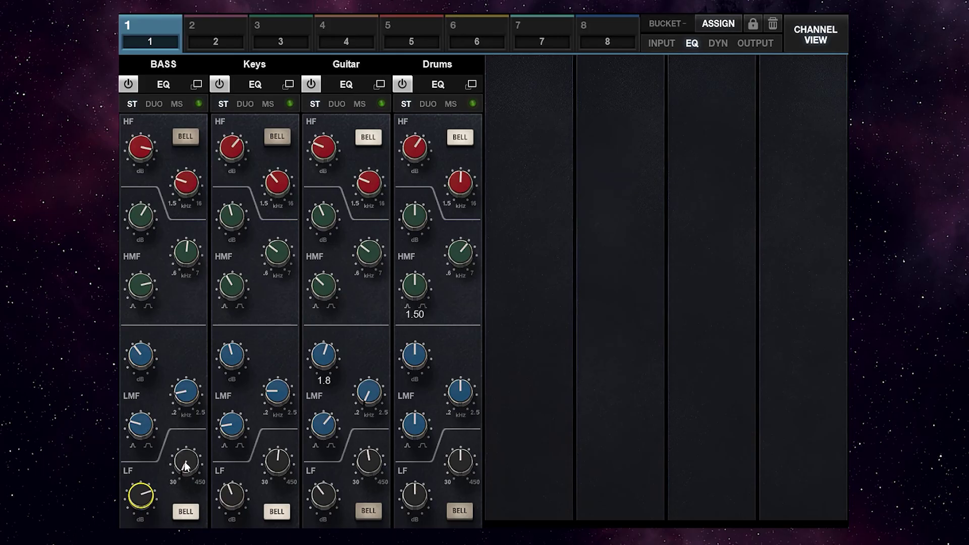
# - Boost the Bass channel's LF band strongly and lower its LF frequency to near the minimum
pyautogui.moveTo(199, 458); pyautogui.dragTo(200, 468)
pyautogui.click(141, 494)
pyautogui.click(194, 470)
pyautogui.click(152, 471)
pyautogui.moveTo(170, 469); pyautogui.dragTo(170, 465)
pyautogui.moveTo(141, 494); pyautogui.dragTo(141, 486)
# - Cut the Drums channel's LMF band at about 0.47 kHz and slightly boost its LF band in bell mode at a lower frequency
pyautogui.moveTo(415, 355); pyautogui.dragTo(460, 404)
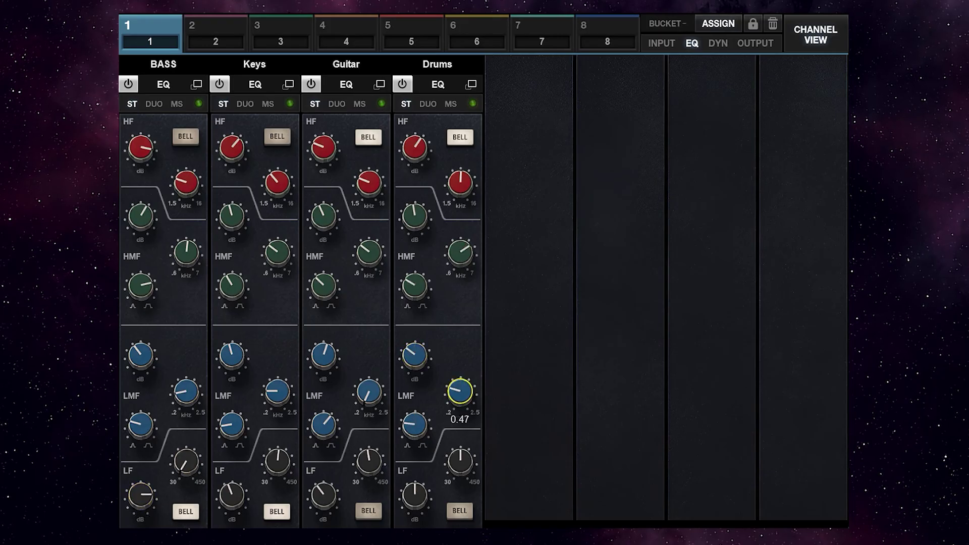
pyautogui.moveTo(424, 357); pyautogui.dragTo(415, 396)
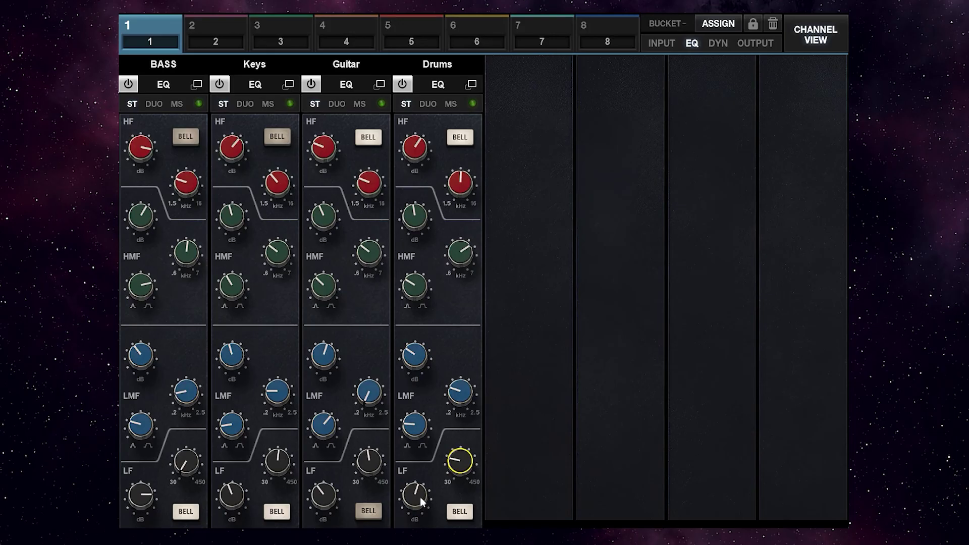
pyautogui.click(420, 497)
pyautogui.click(419, 496)
# - Lower the Drums channel's line input gain below -3.0 and raise its mic gain to about 8.3
pyautogui.moveTo(417, 216); pyautogui.dragTo(408, 247)
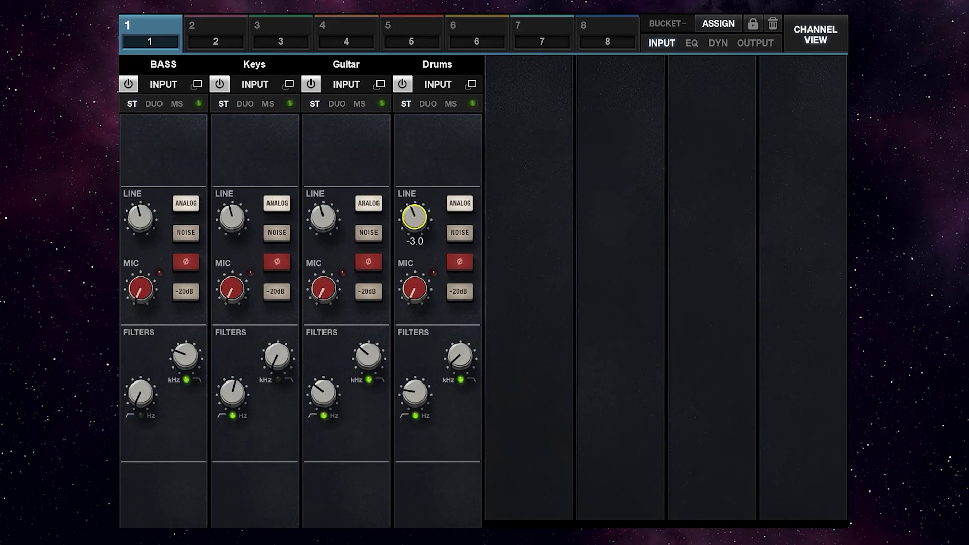
pyautogui.moveTo(415, 289); pyautogui.dragTo(414, 263)
pyautogui.moveTo(413, 223); pyautogui.dragTo(415, 266)
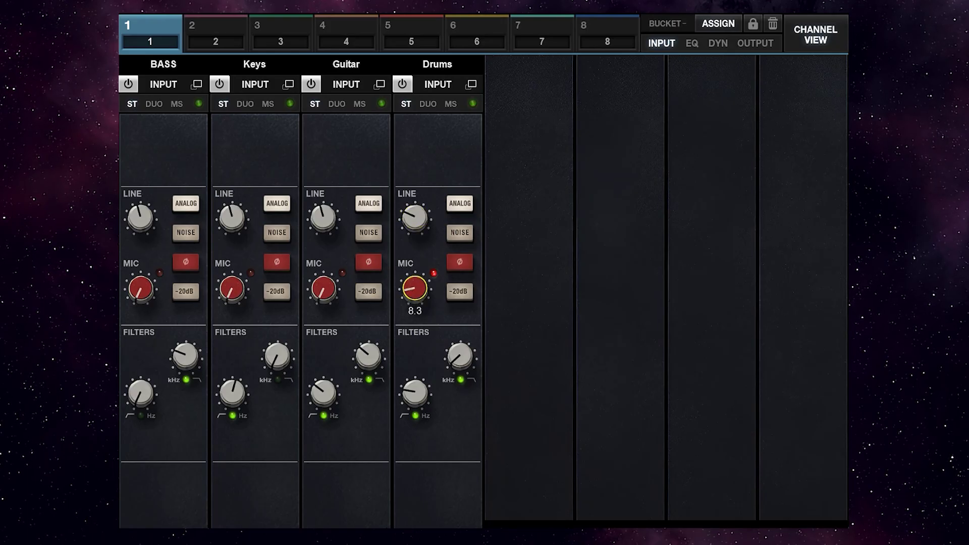
pyautogui.moveTo(414, 217); pyautogui.dragTo(411, 224)
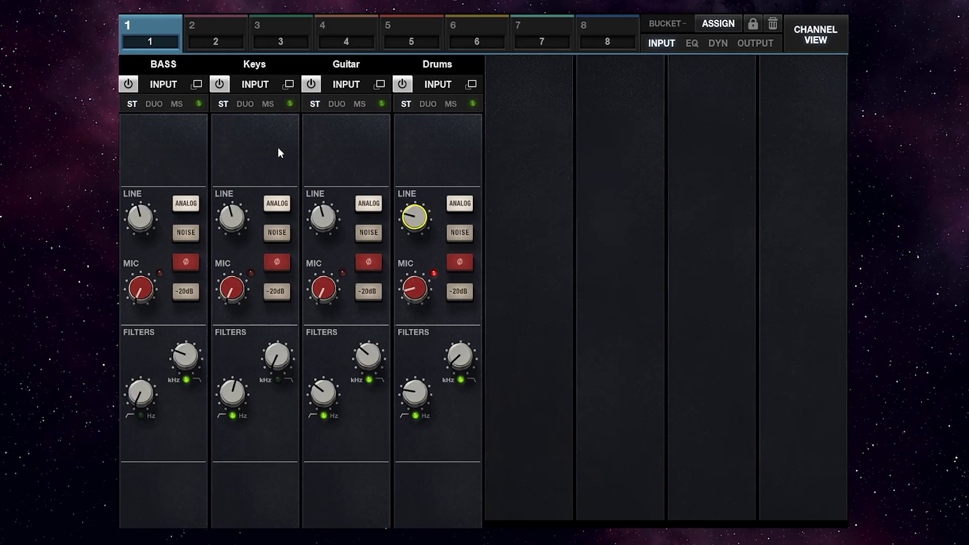
# - Enable noise on the Keys channel's input and show the bucket's dynamics section
pyautogui.click(279, 233)
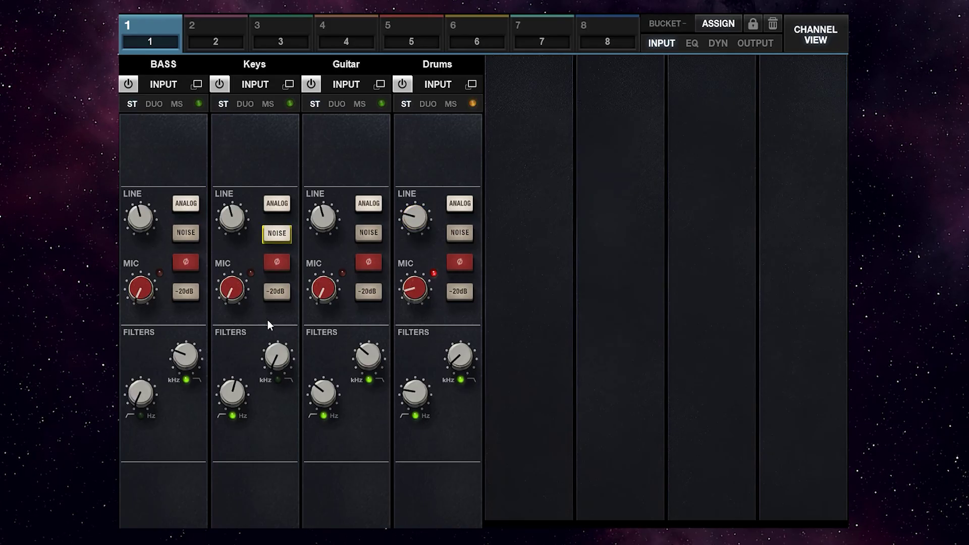
pyautogui.click(692, 43)
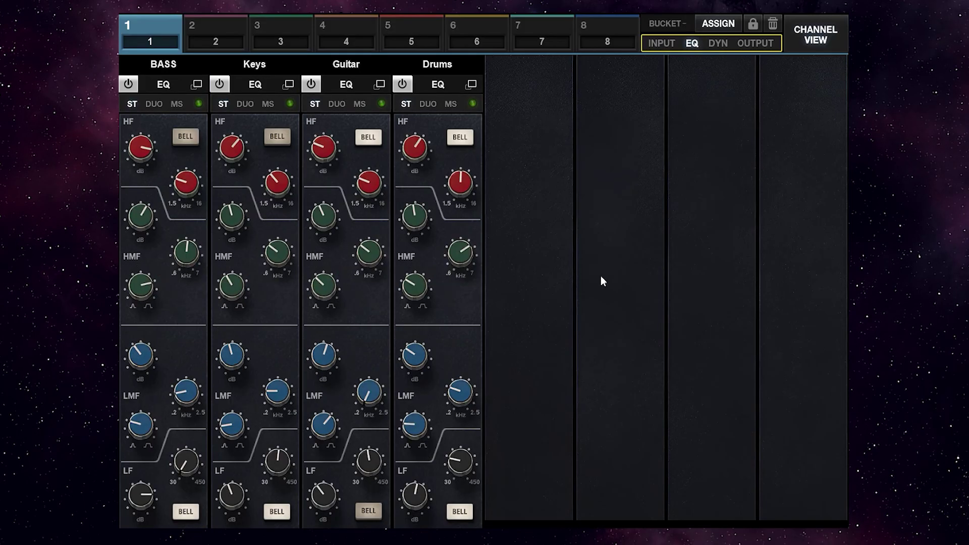
pyautogui.click(716, 47)
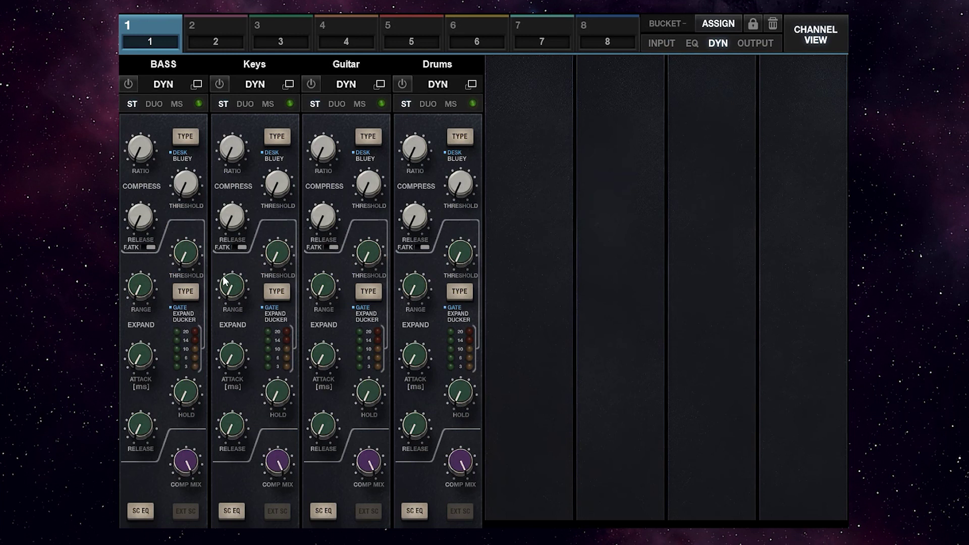
# - Compress the Bass channel with the Bluey type, raising the ratio above 2.2:1 and lowering the threshold
pyautogui.moveTo(140, 148); pyautogui.dragTo(141, 127)
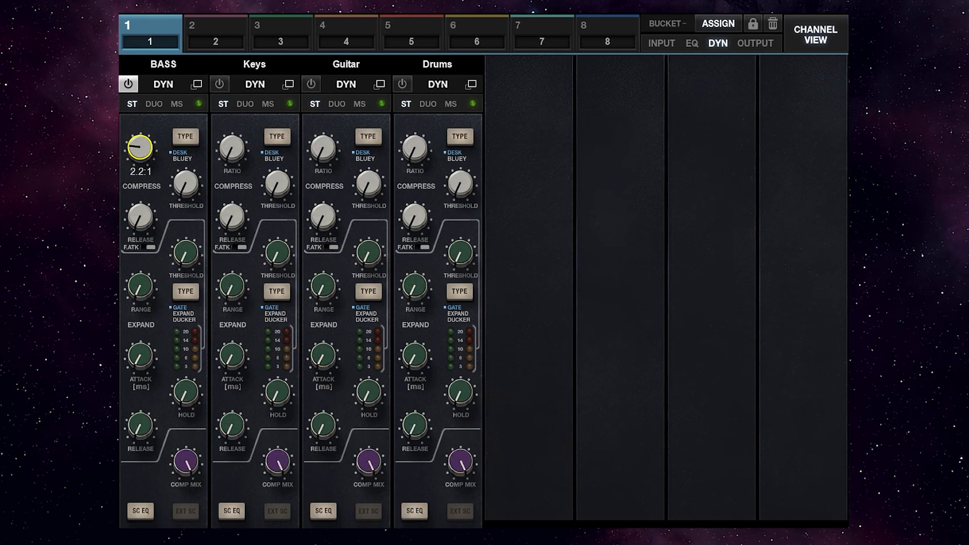
pyautogui.moveTo(185, 191); pyautogui.dragTo(186, 163)
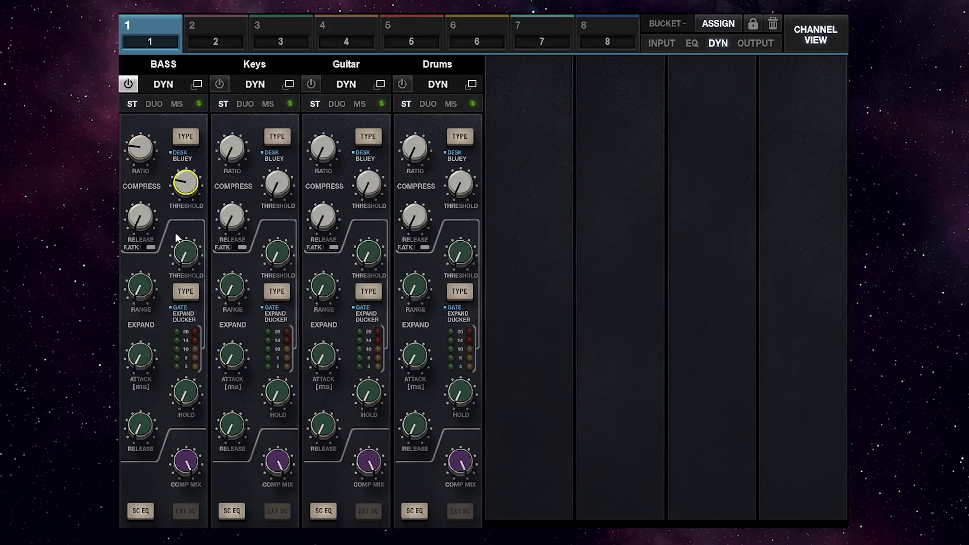
pyautogui.click(184, 157)
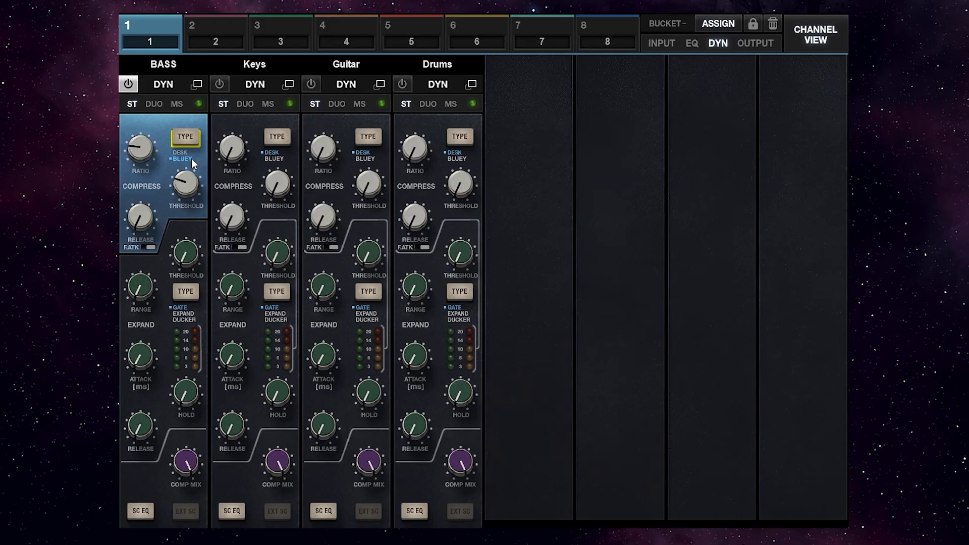
pyautogui.click(192, 158)
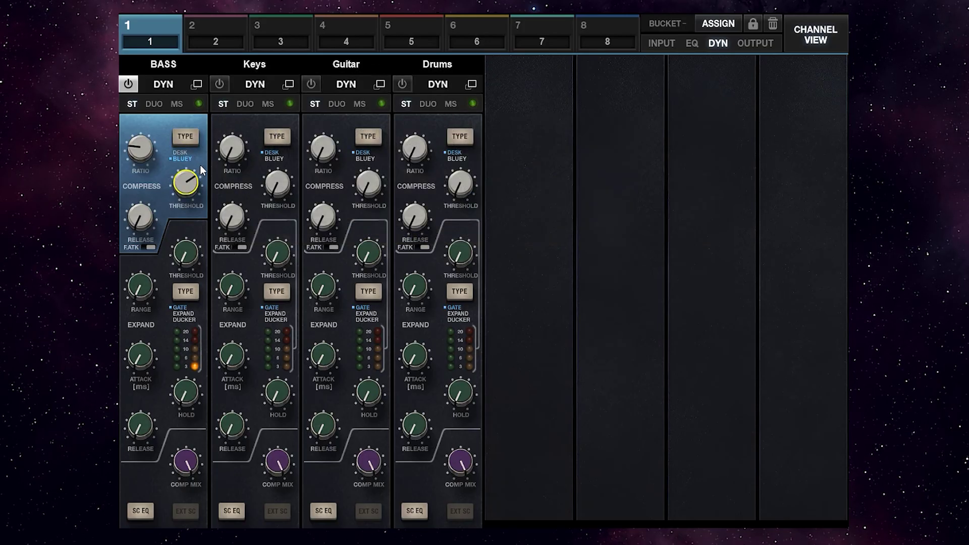
pyautogui.moveTo(197, 180); pyautogui.dragTo(198, 179)
pyautogui.click(148, 153)
pyautogui.moveTo(147, 153); pyautogui.dragTo(147, 151)
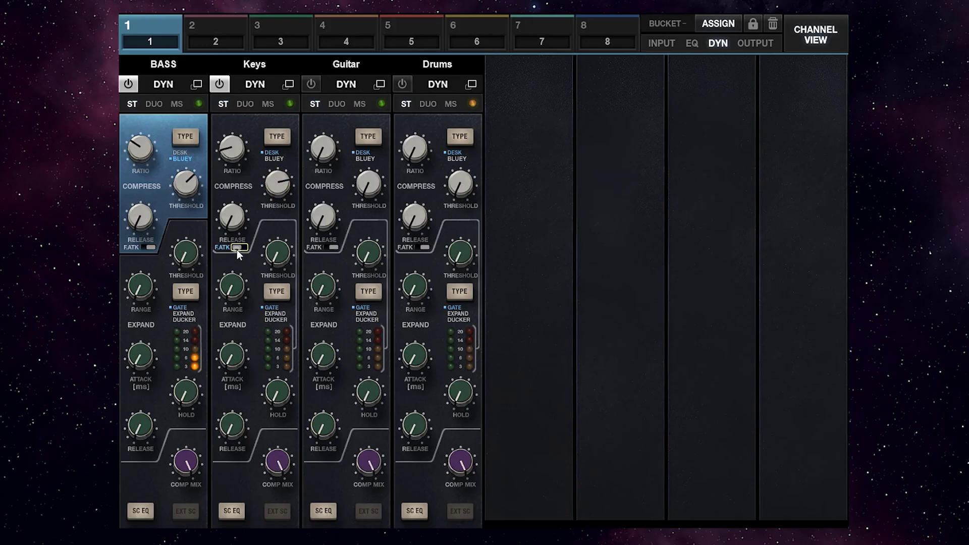
# - Dial in compression and gating on the Keys and Guitar channels, with fast attack enabled on Keys
pyautogui.click(238, 249)
pyautogui.moveTo(281, 196); pyautogui.dragTo(281, 197)
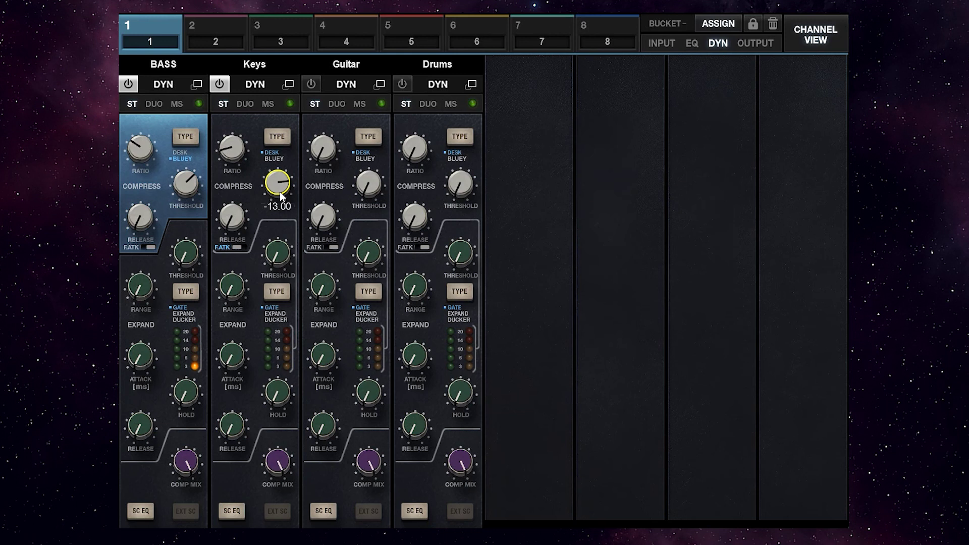
pyautogui.moveTo(233, 216); pyautogui.dragTo(265, 314)
pyautogui.moveTo(232, 217); pyautogui.dragTo(322, 266)
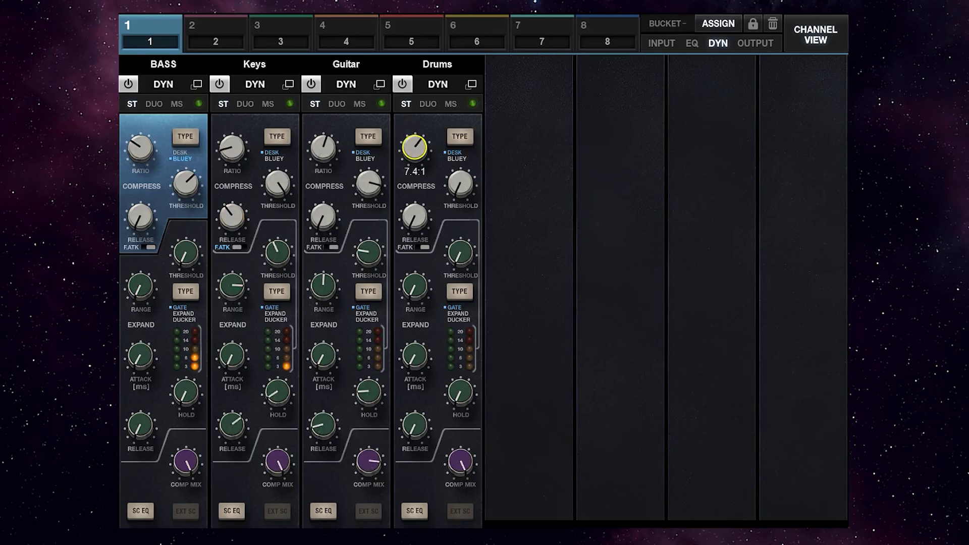
# - Set the Drums compressor to Bluey with fast attack, a high ratio, a lower threshold and a reduced compressor mix
pyautogui.click(420, 149)
pyautogui.moveTo(460, 185); pyautogui.dragTo(460, 185)
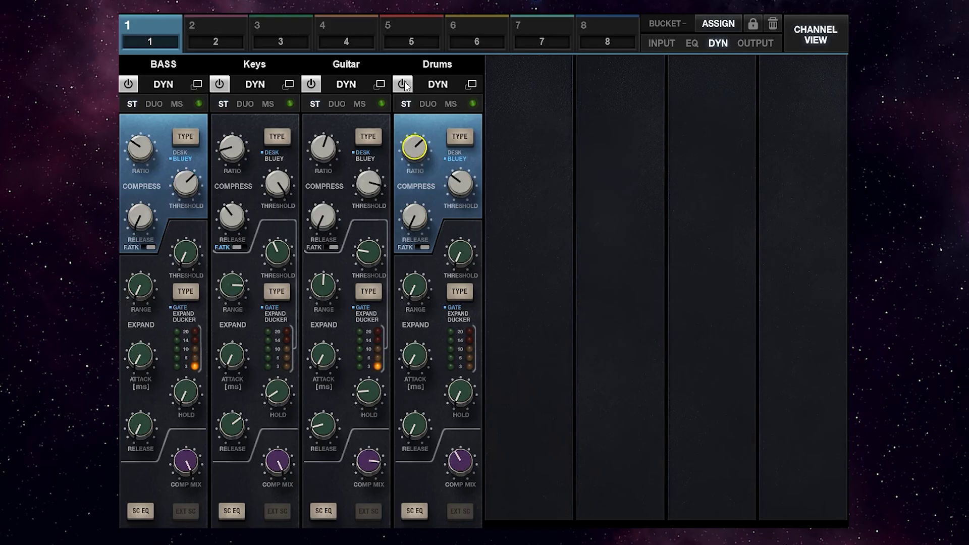
# - Cut the Drums channel's LF band to about -1.8 dB and boost its HF band to about 5.5 dB
pyautogui.click(691, 46)
pyautogui.moveTo(420, 495); pyautogui.dragTo(420, 502)
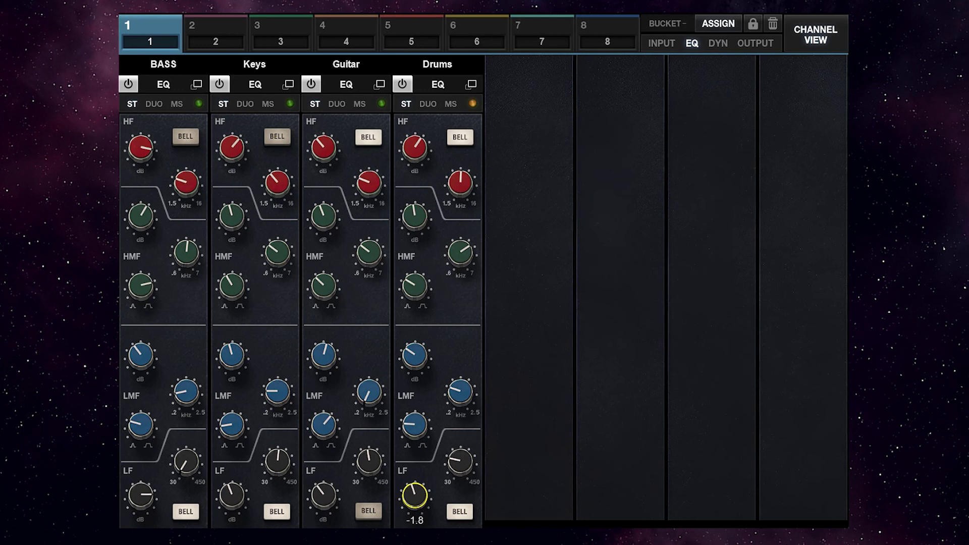
pyautogui.moveTo(415, 147); pyautogui.dragTo(415, 137)
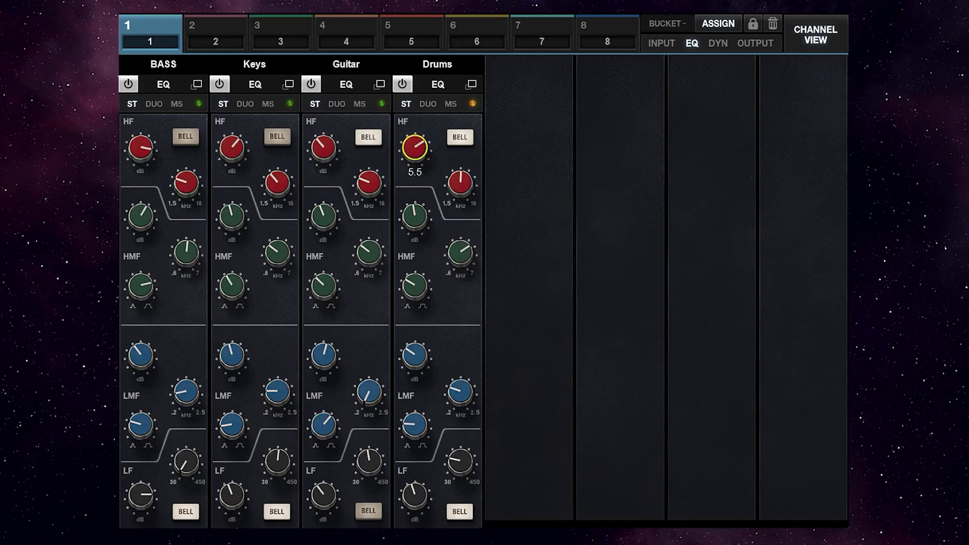
# - Set the Drums output fader to about -3.5 and the Keys output fader to about -2.6
pyautogui.click(742, 42)
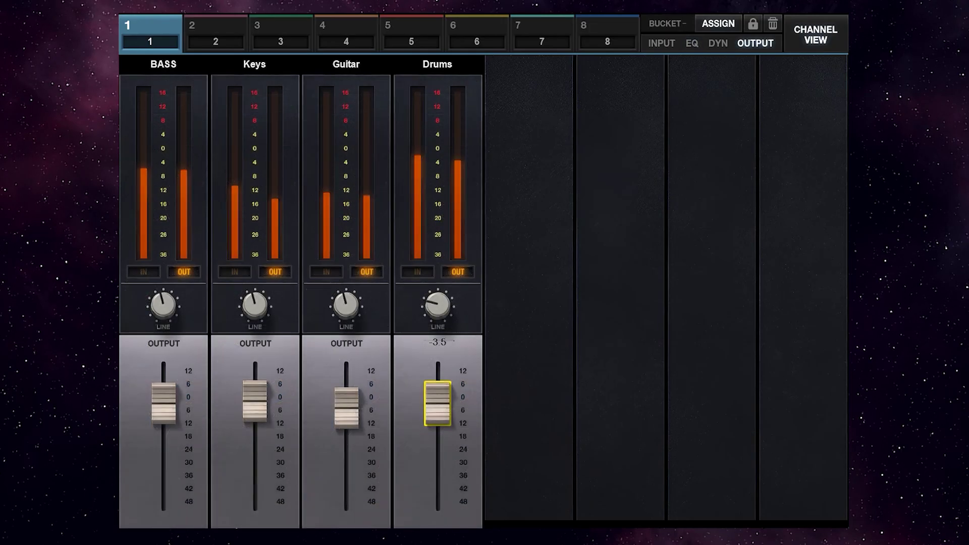
pyautogui.click(520, 363)
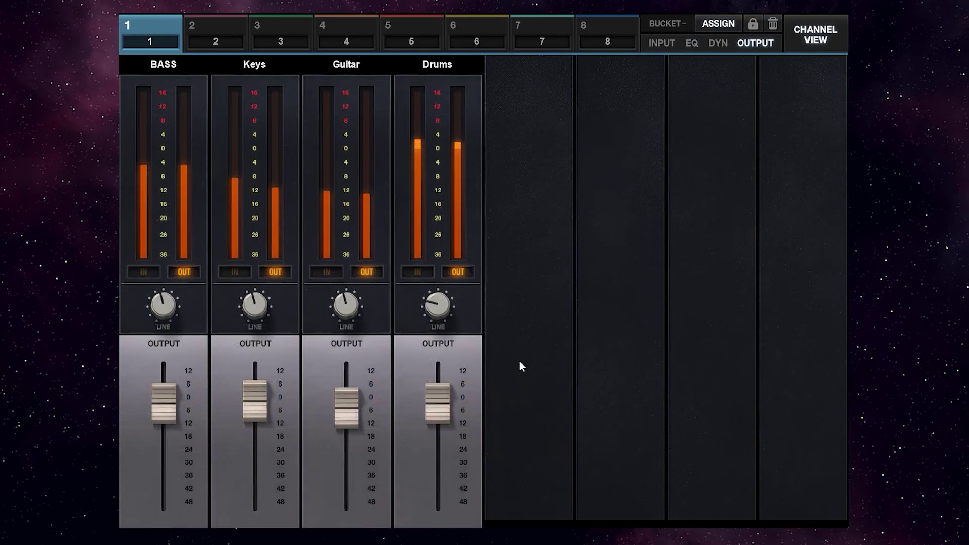
pyautogui.click(260, 400)
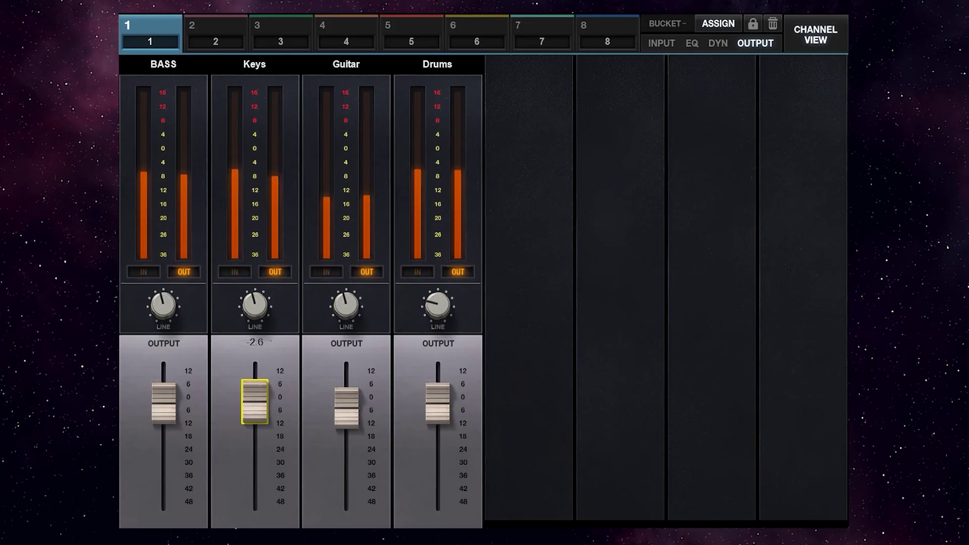
pyautogui.moveTo(258, 397); pyautogui.dragTo(257, 397)
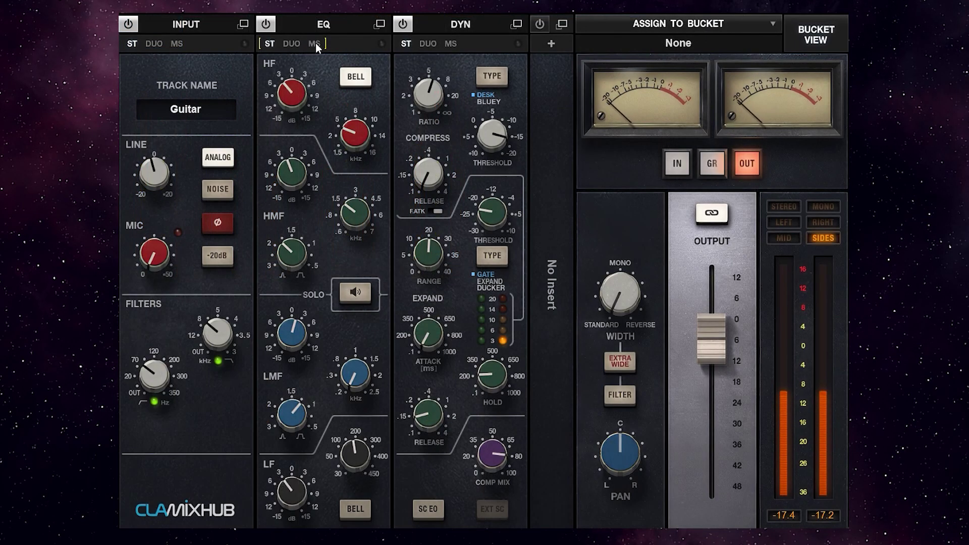
# - Switch the Guitar channel's EQ to mid/side mode, expand the EQ section and boost the side HF band
pyautogui.click(315, 44)
pyautogui.click(379, 24)
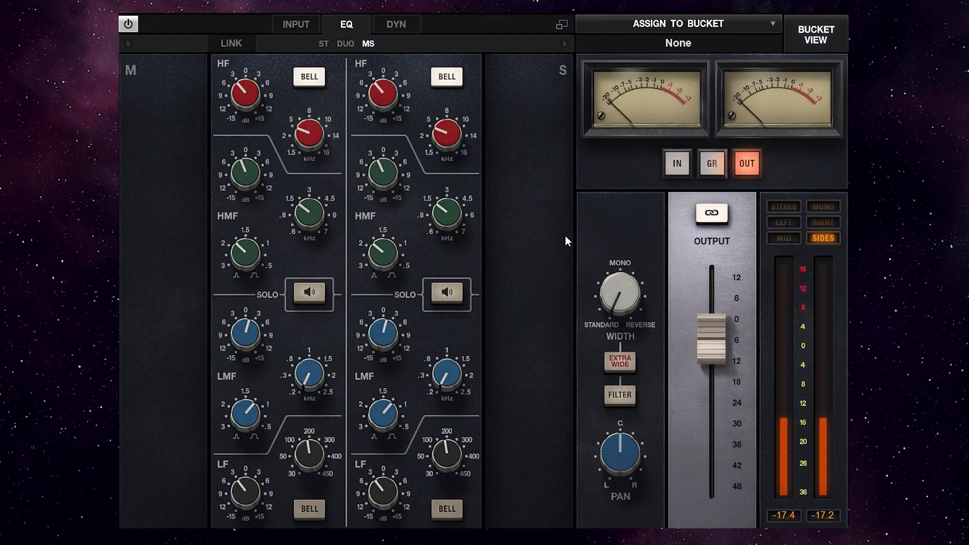
pyautogui.moveTo(383, 93); pyautogui.dragTo(383, 76)
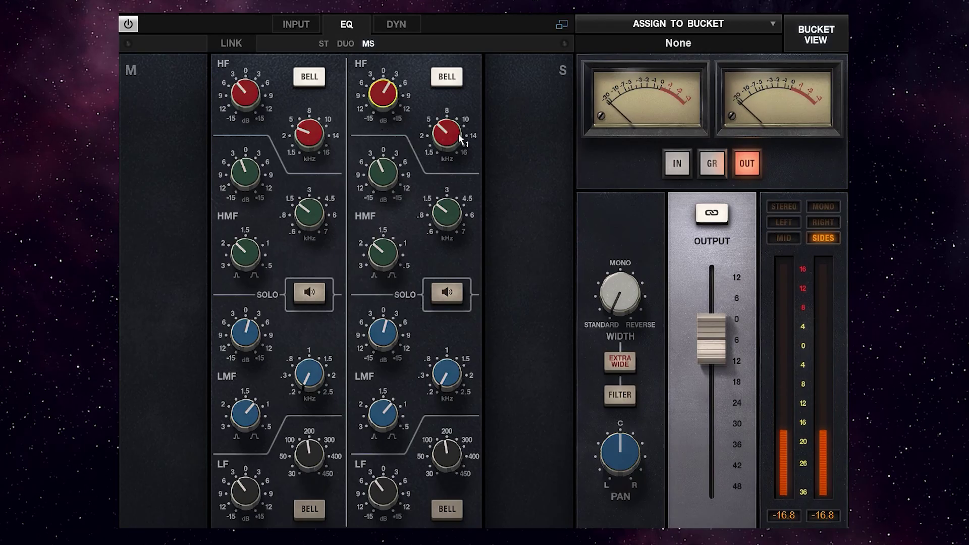
# - Readjust the Guitar's side HF boost and boost its side HMF band at about 3 kHz
pyautogui.moveTo(384, 101); pyautogui.dragTo(384, 108)
pyautogui.moveTo(444, 212); pyautogui.dragTo(444, 210)
pyautogui.moveTo(384, 172)
pyautogui.mouseDown()
pyautogui.moveTo(383, 148)
pyautogui.moveTo(390, 196)
pyautogui.moveTo(383, 176)
pyautogui.mouseUp()
pyautogui.moveTo(384, 97); pyautogui.dragTo(383, 65)
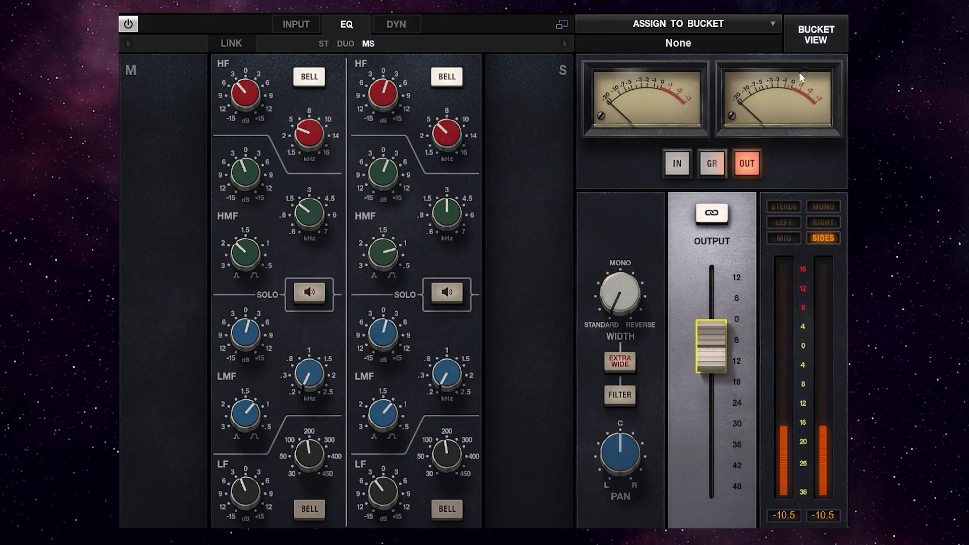
# - Return to the bucket's output section and set the Guitar output fader to about -8.5
pyautogui.click(815, 36)
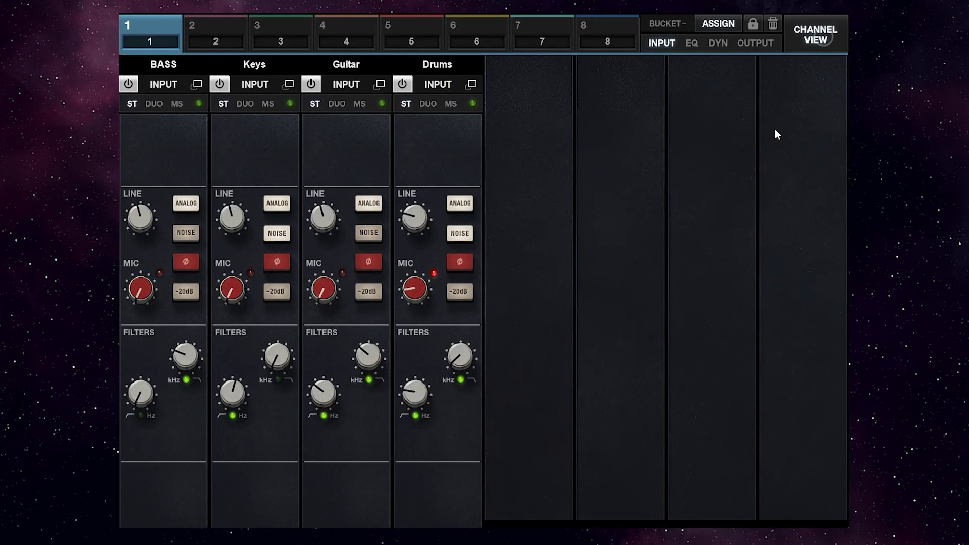
pyautogui.click(750, 45)
pyautogui.click(343, 413)
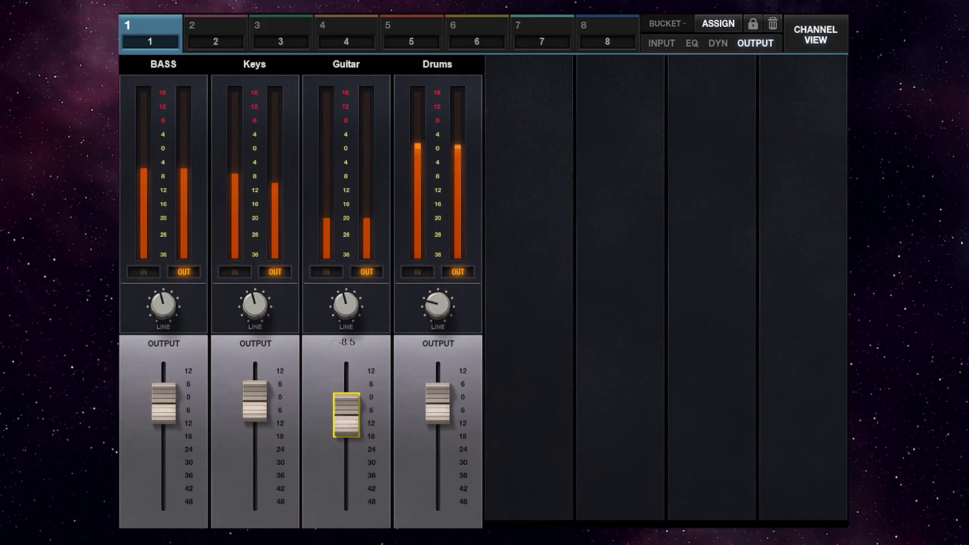
pyautogui.click(523, 340)
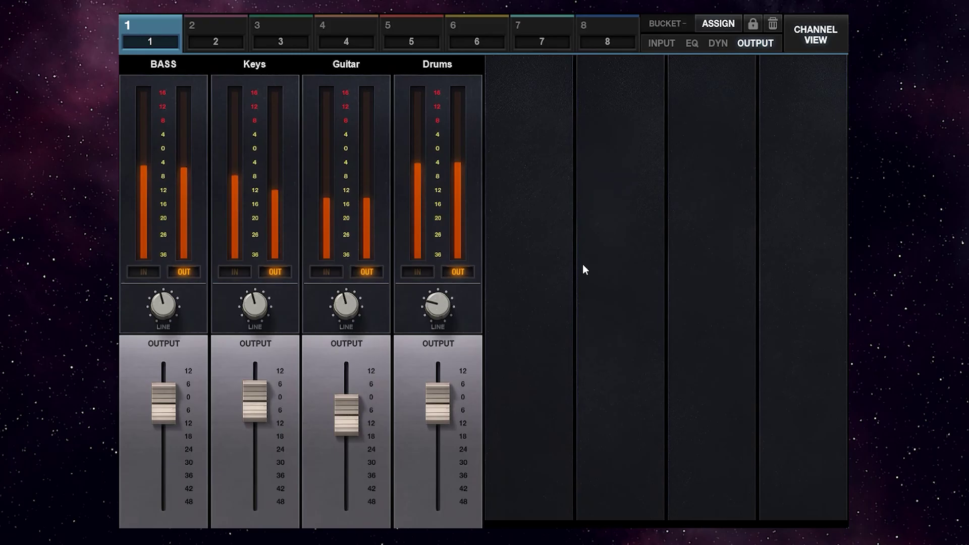